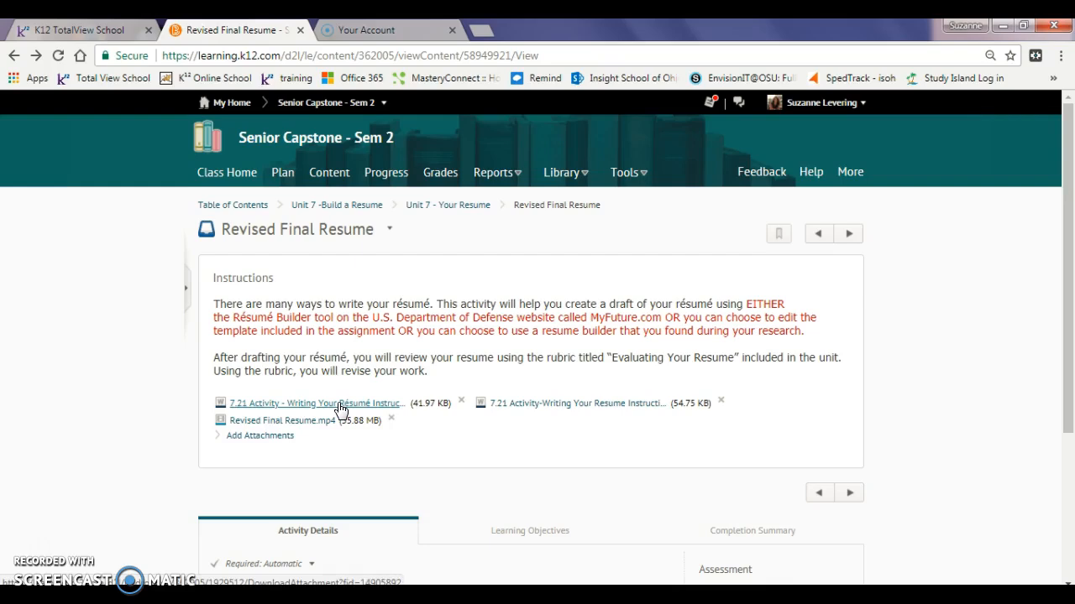
# Download the 7.21 Activity resume instructions, open them in Word, enable editing and maximize the window
pyautogui.click(296, 429)
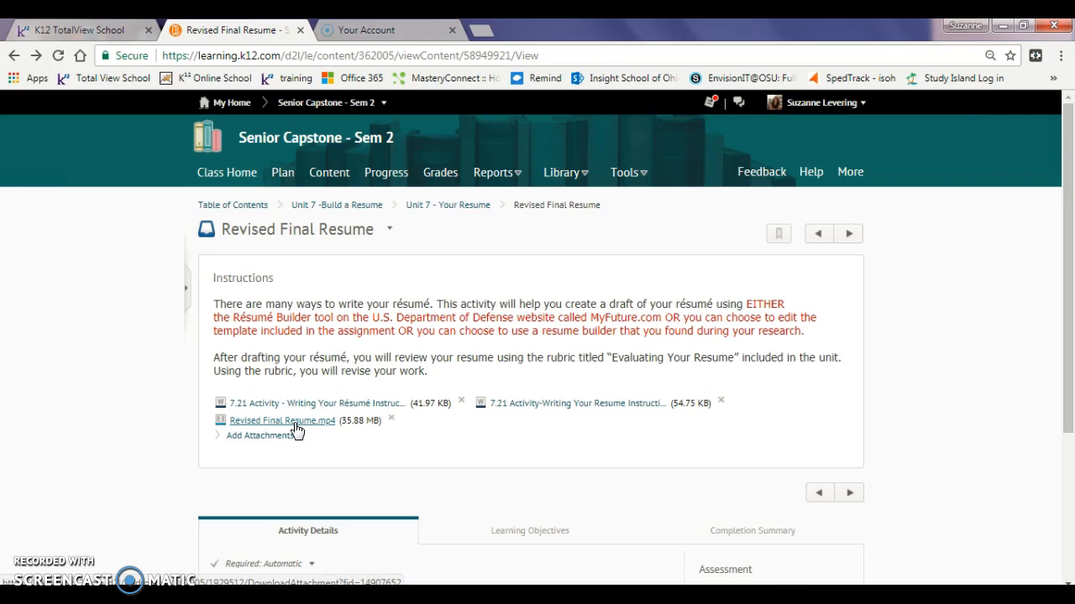
pyautogui.click(588, 407)
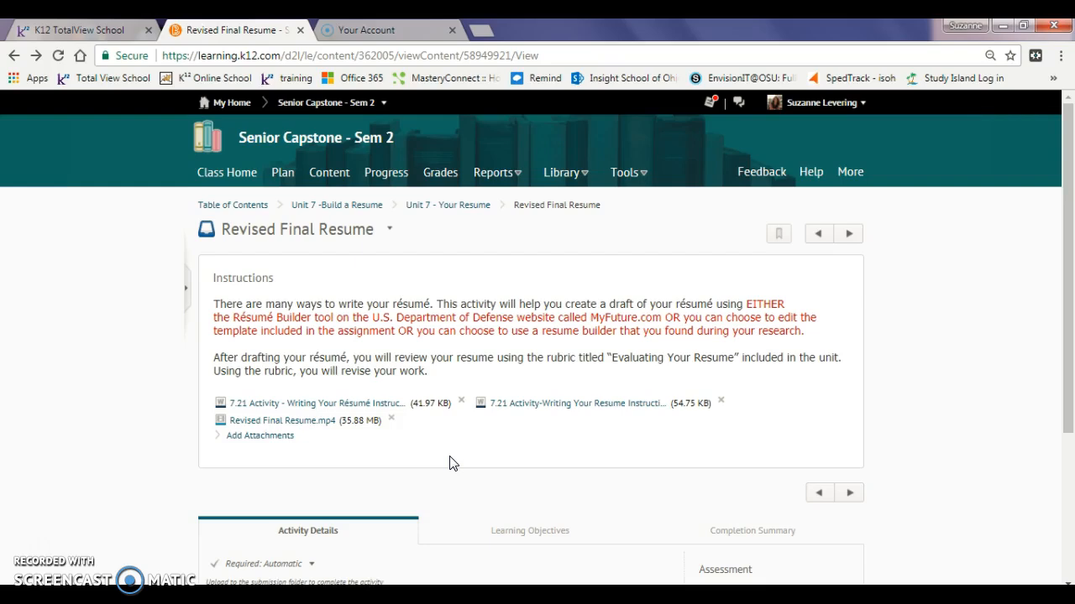
pyautogui.click(554, 405)
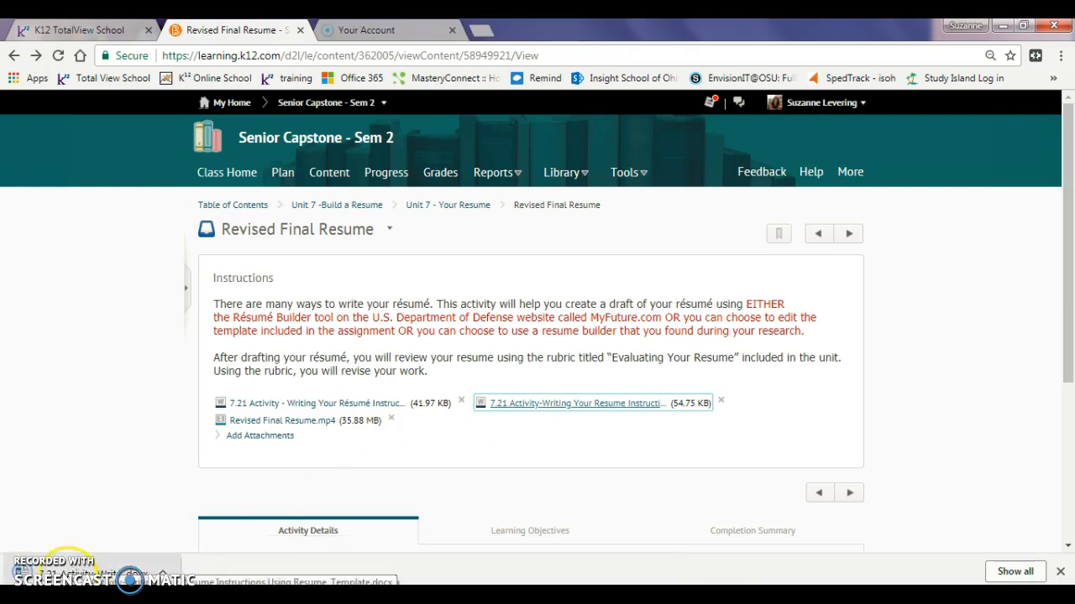
pyautogui.click(63, 574)
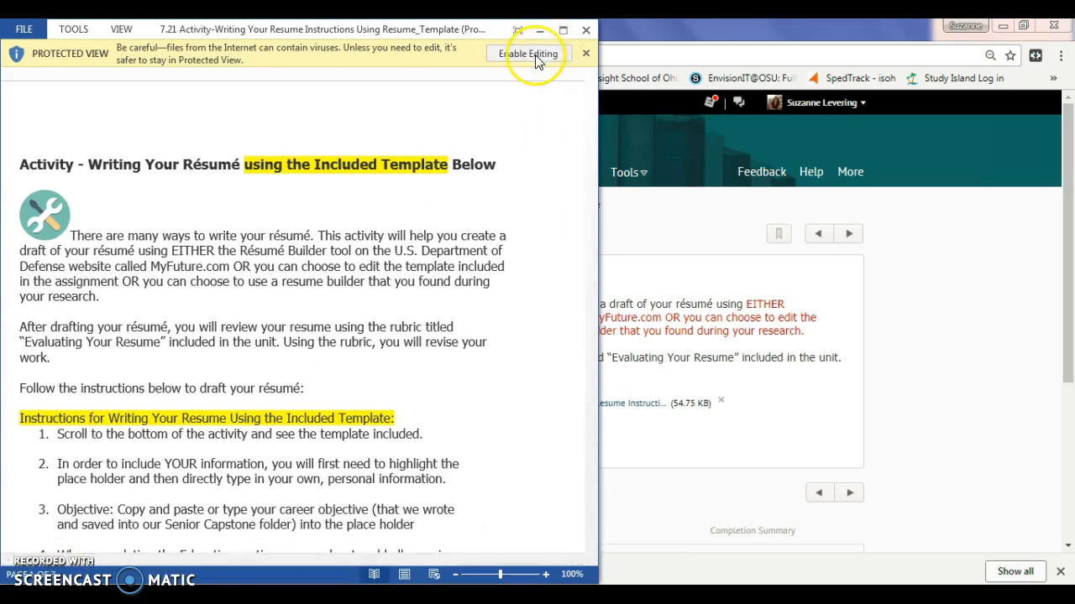
pyautogui.click(534, 54)
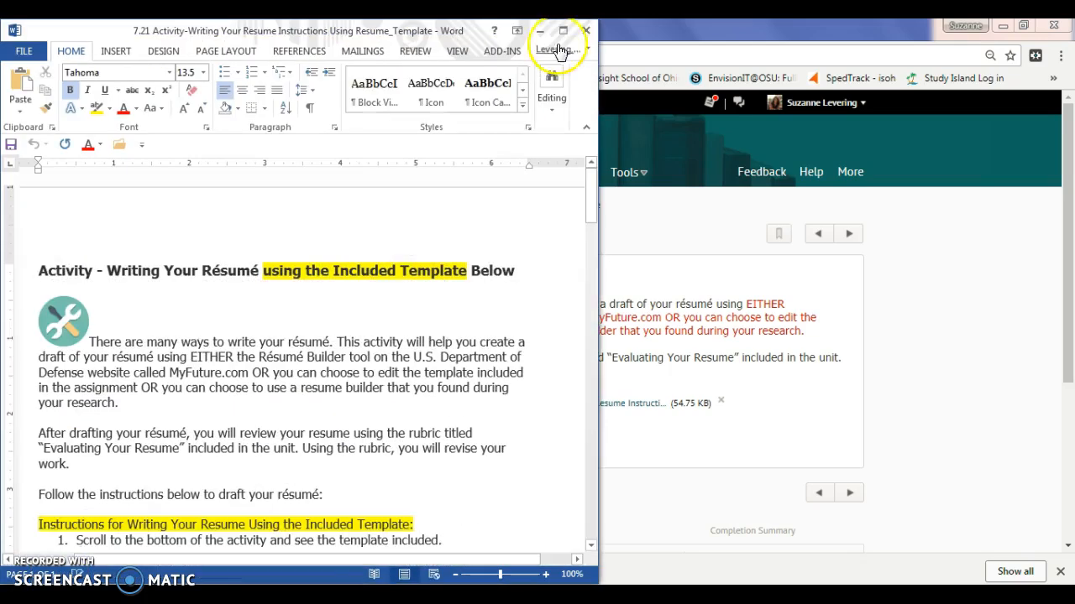
pyautogui.click(564, 31)
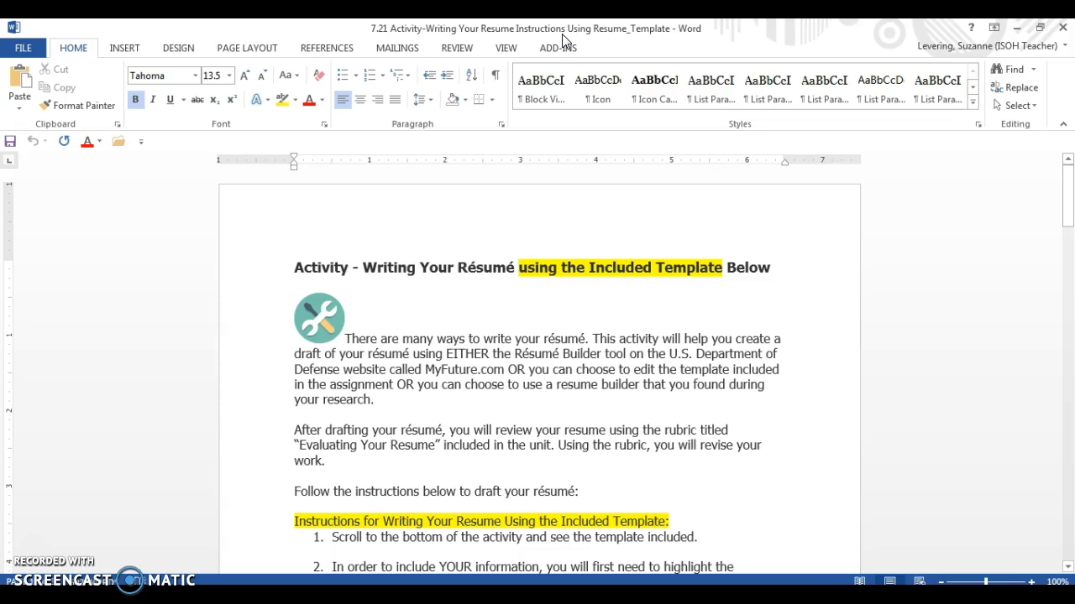
pyautogui.moveTo(1070, 202); pyautogui.dragTo(1050, 210)
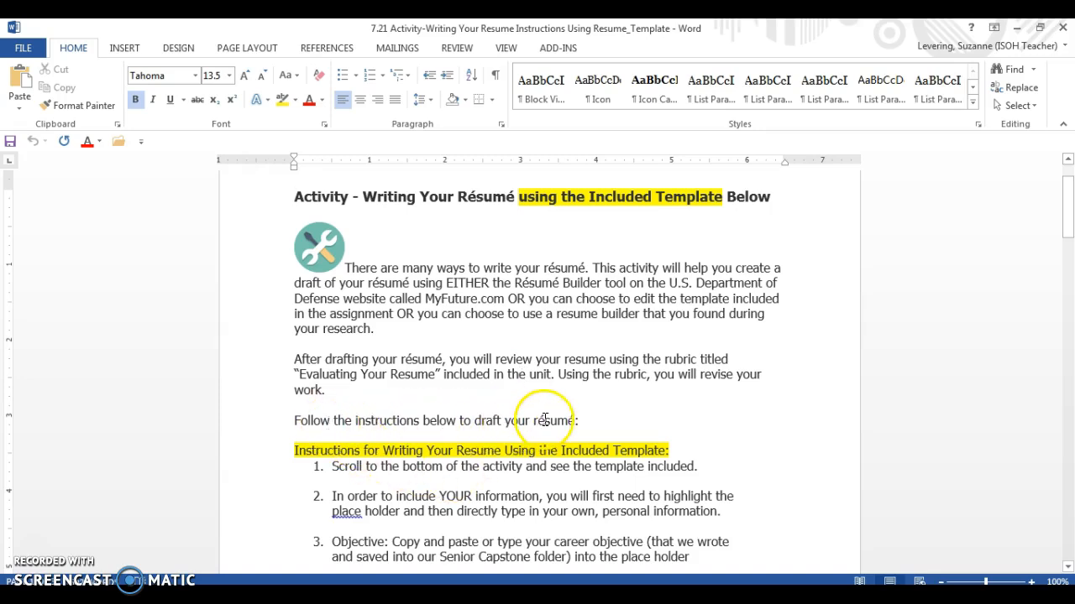
pyautogui.moveTo(1067, 211); pyautogui.dragTo(1071, 250)
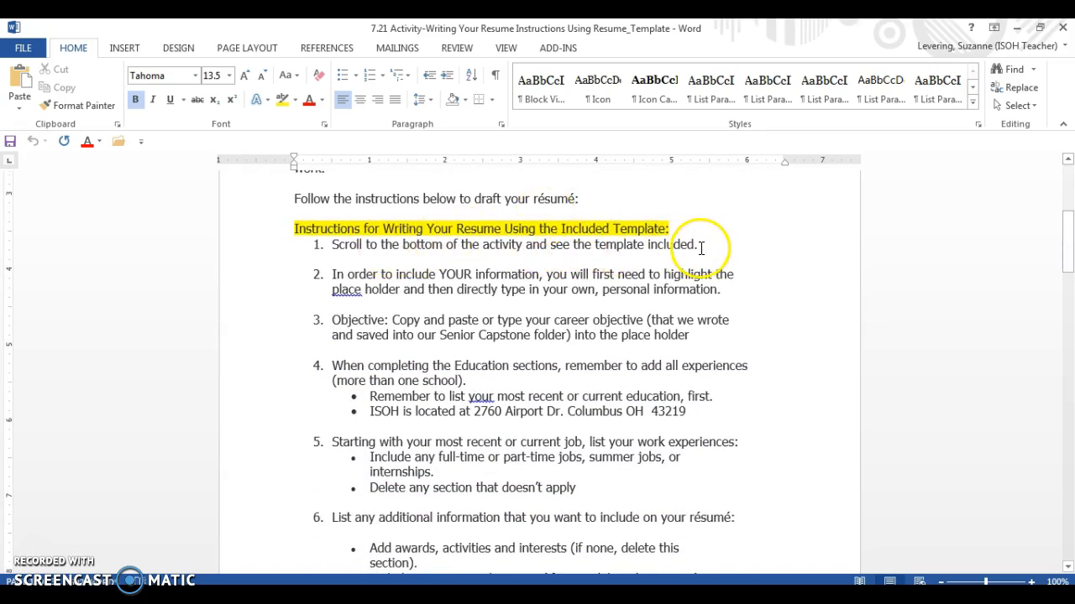
pyautogui.moveTo(1066, 240); pyautogui.dragTo(1069, 469)
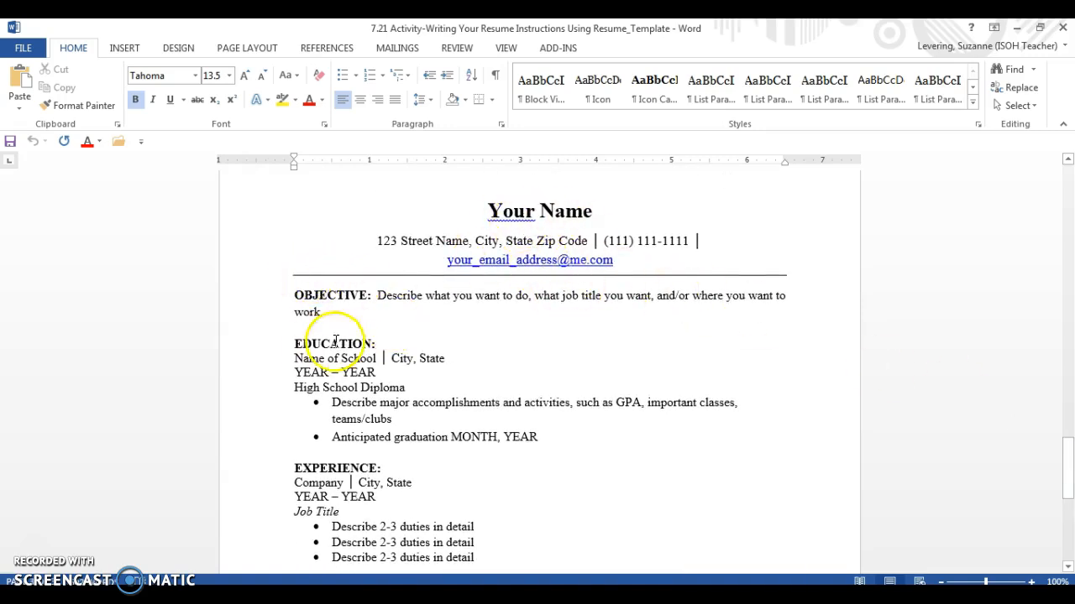
pyautogui.moveTo(1067, 462); pyautogui.dragTo(1069, 237)
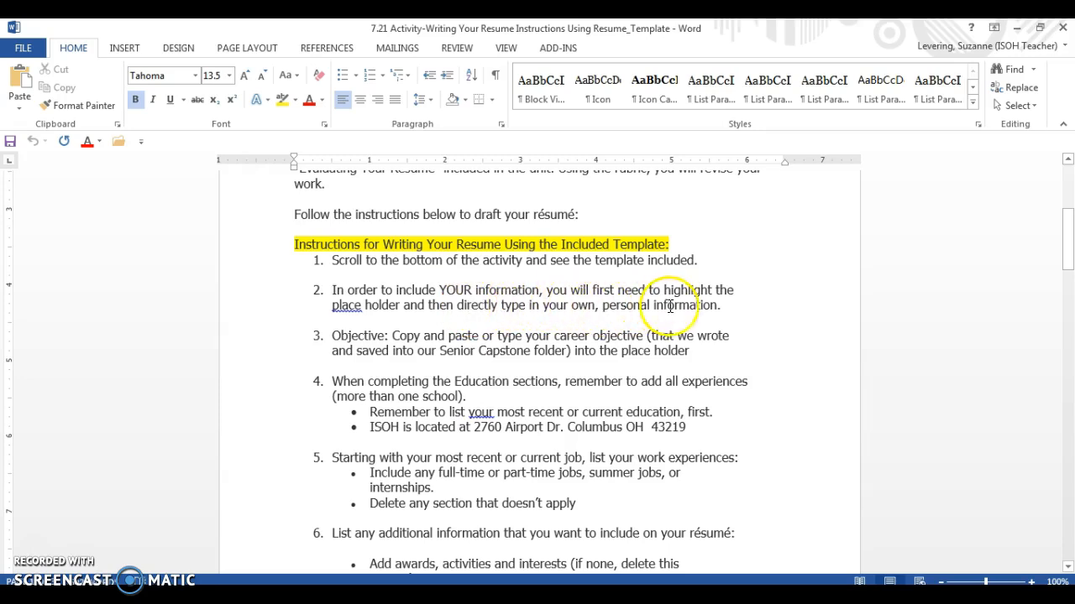
pyautogui.moveTo(1067, 251); pyautogui.dragTo(1067, 447)
# Replace 'Your Name' with the student's full name and the address line with their street, city, state and ZIP, adding a '|' separator
pyautogui.moveTo(488, 361); pyautogui.dragTo(579, 359)
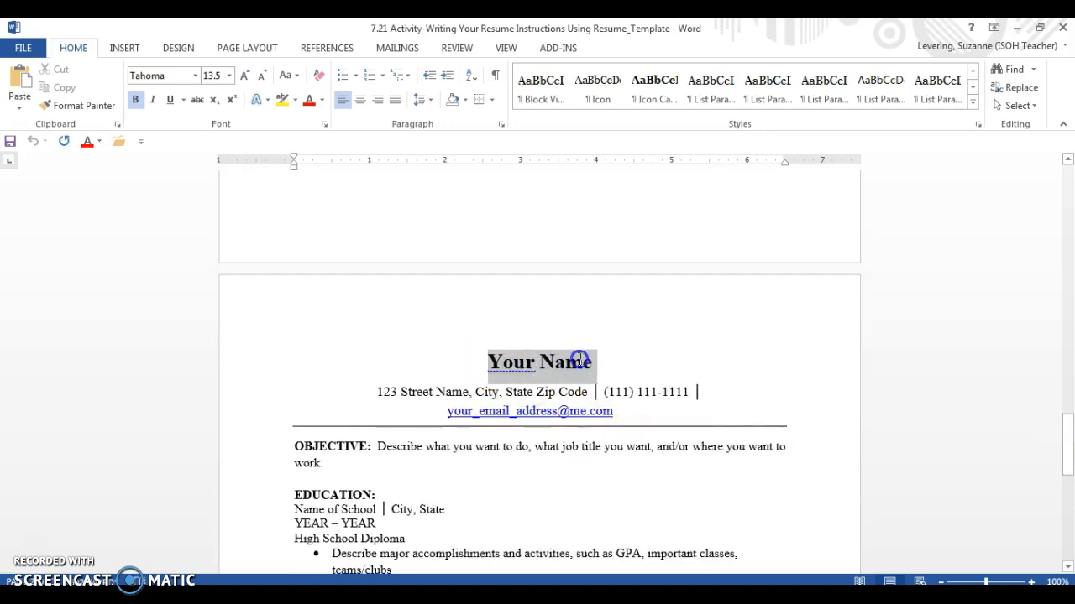
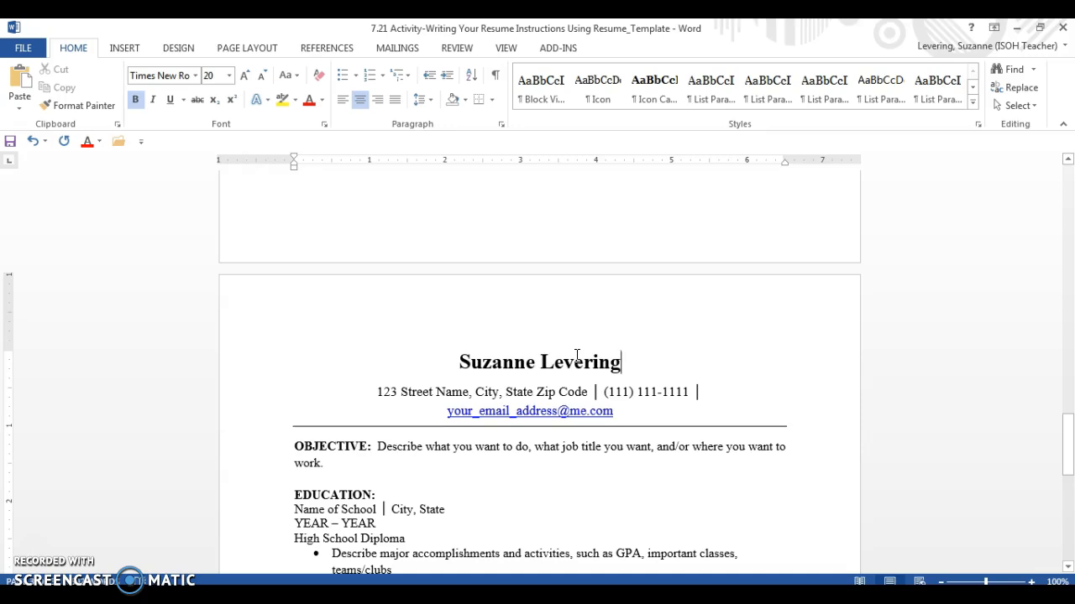
pyautogui.moveTo(377, 391); pyautogui.dragTo(697, 391)
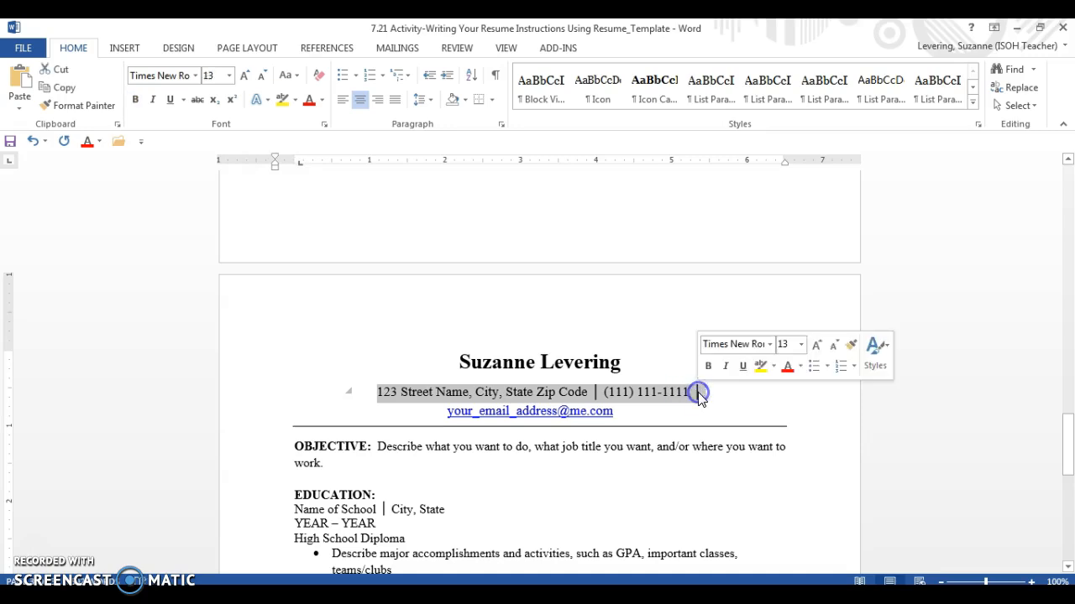
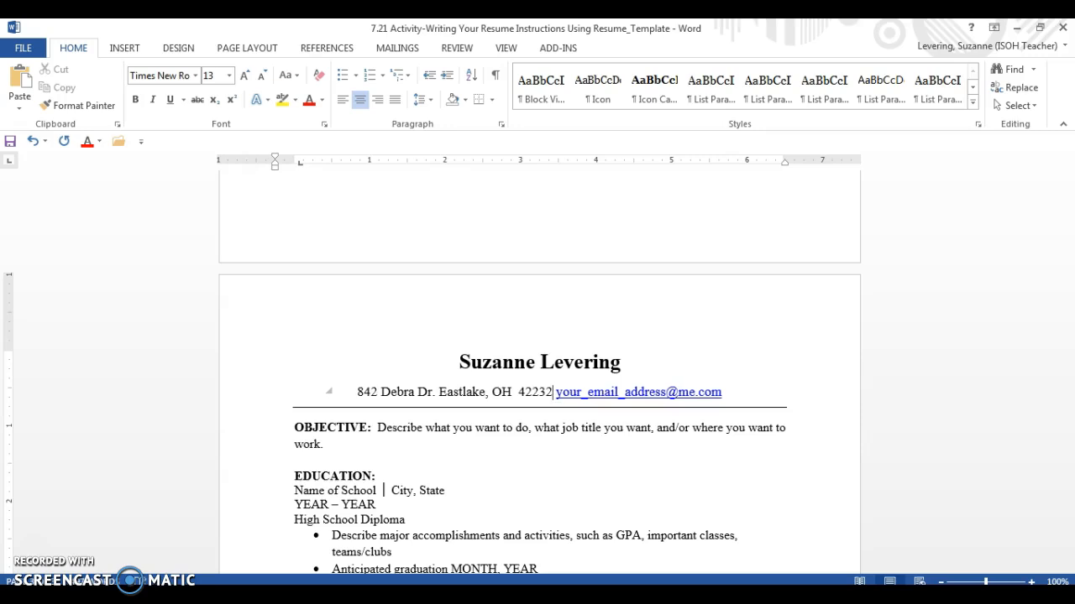
pyautogui.write('|')
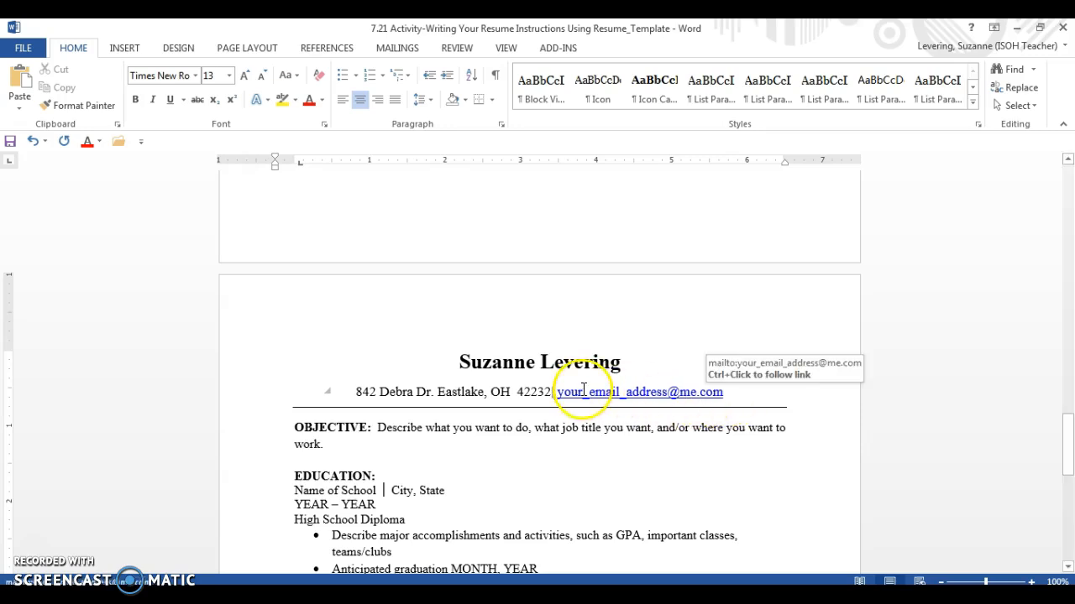
pyautogui.moveTo(559, 392); pyautogui.dragTo(723, 392)
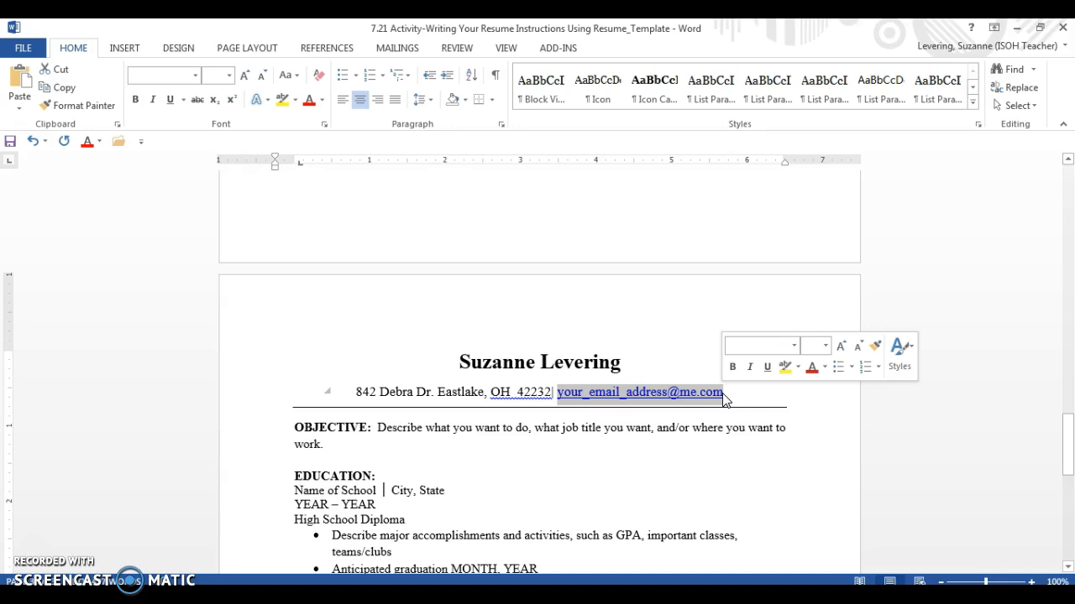
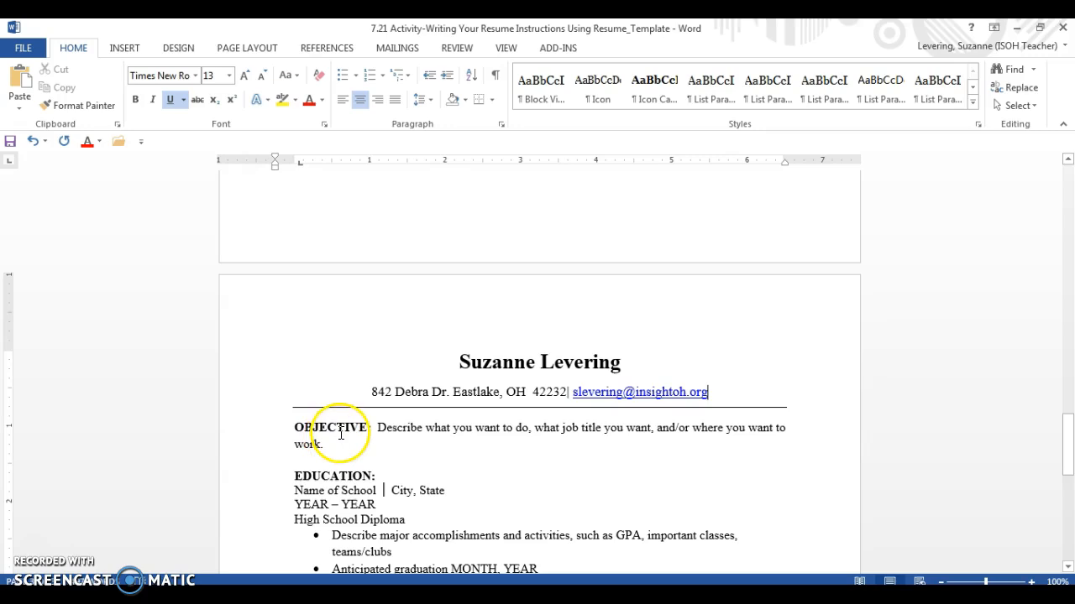
pyautogui.moveTo(1068, 460); pyautogui.dragTo(1069, 259)
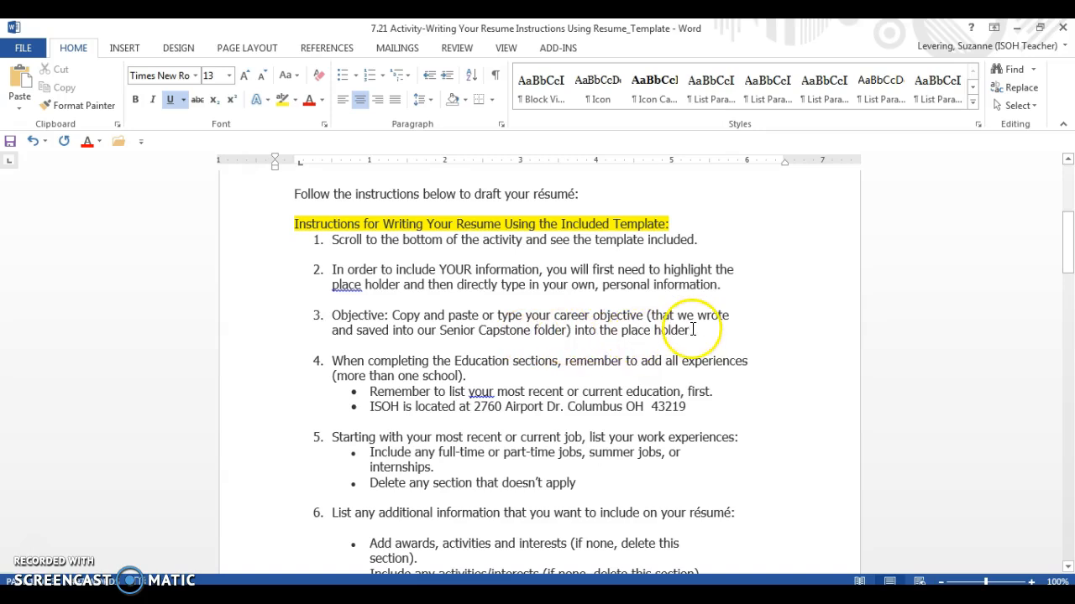
# Paste the saved High School Business teaching objective over the OBJECTIVE placeholder sentence
pyautogui.moveTo(1066, 253); pyautogui.dragTo(1066, 480)
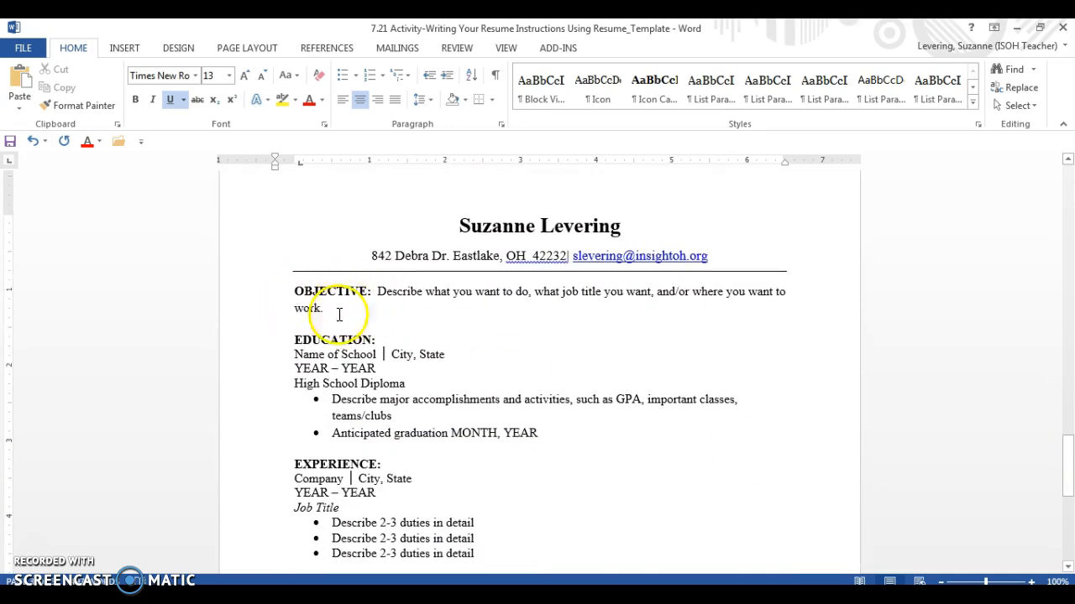
pyautogui.click(348, 323)
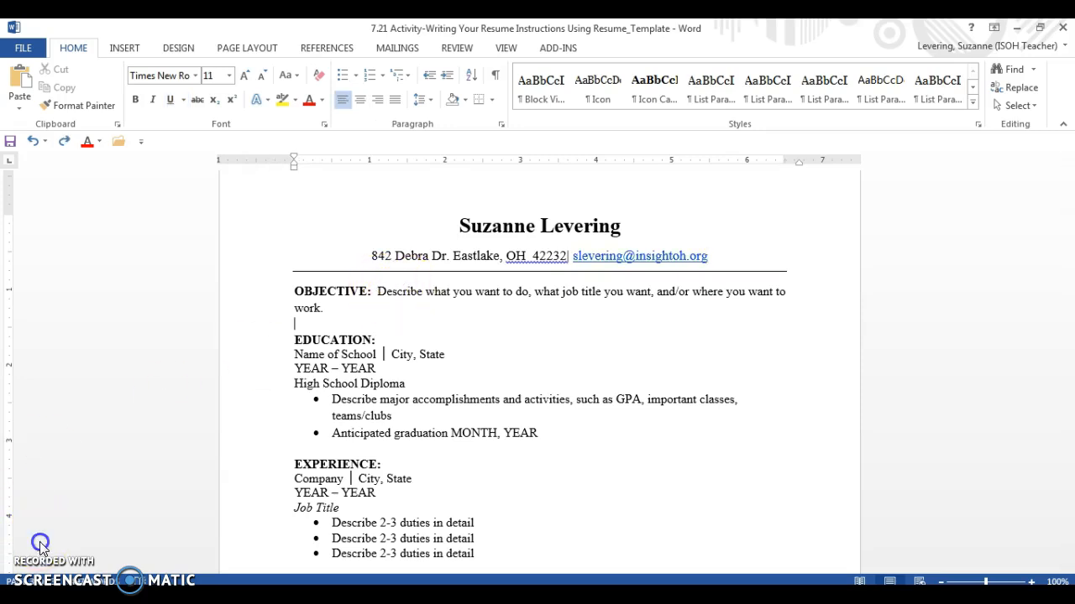
pyautogui.click(441, 412)
pyautogui.click(403, 317)
pyautogui.click(380, 291)
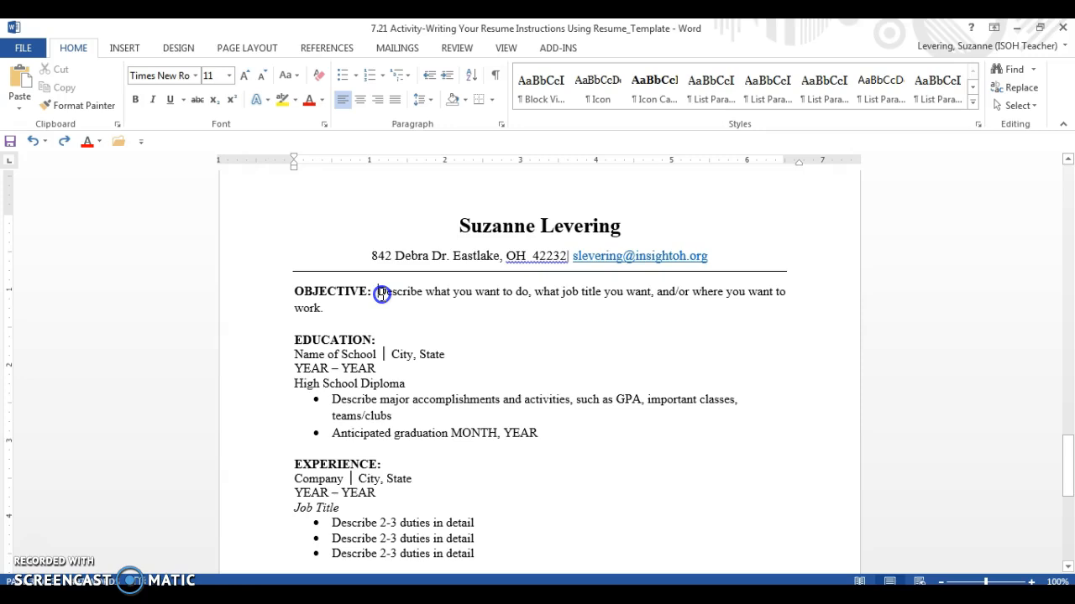
pyautogui.click(381, 292)
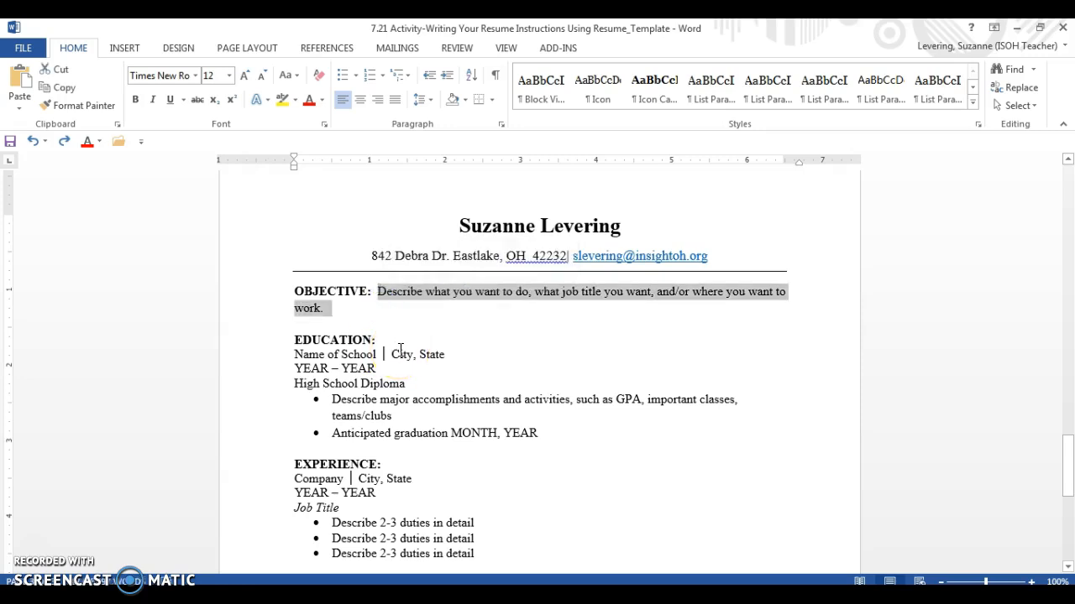
pyautogui.write('To get a job in the Willoughby-Eastlake School District as a High School Business teacher where I will bring experience (both in the classroomand real-life), patience, knowledge of my curriculum and love for my students.')
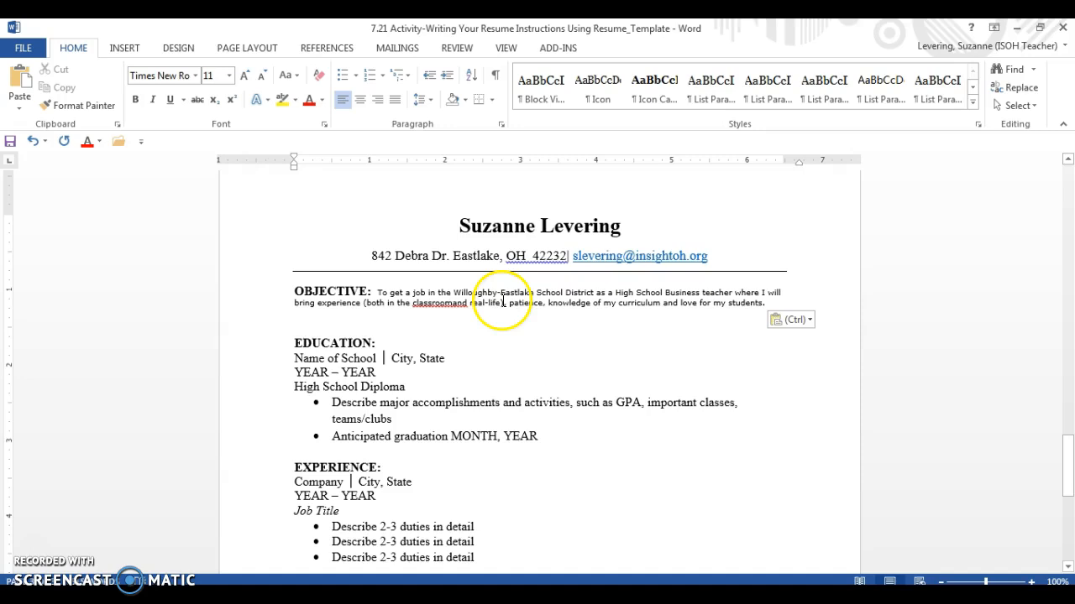
# Select the whole pasted objective paragraph for reformatting
pyautogui.moveTo(372, 255); pyautogui.dragTo(556, 255)
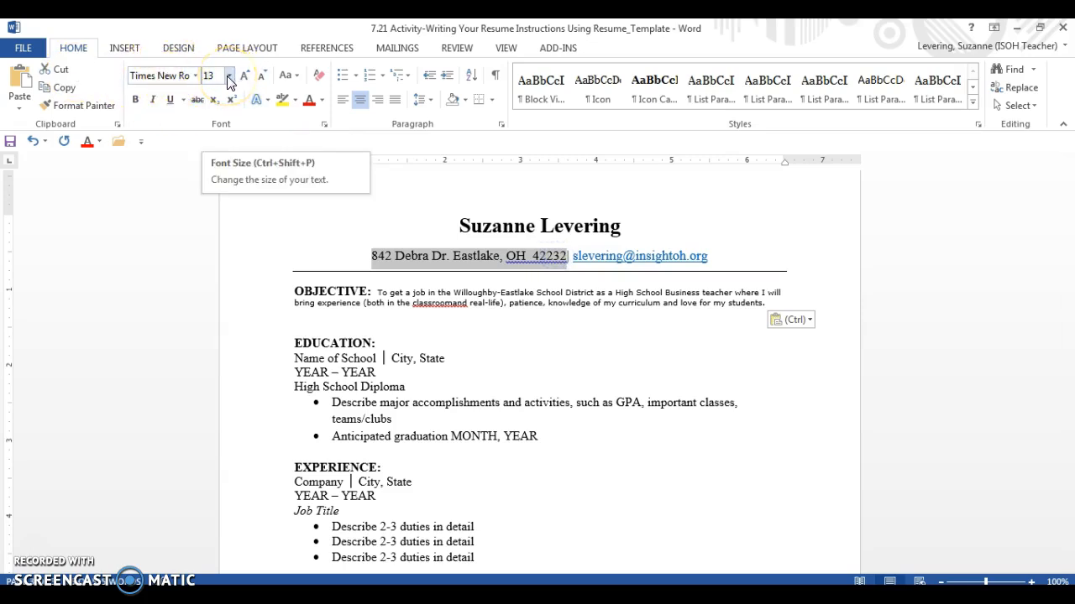
pyautogui.click(518, 313)
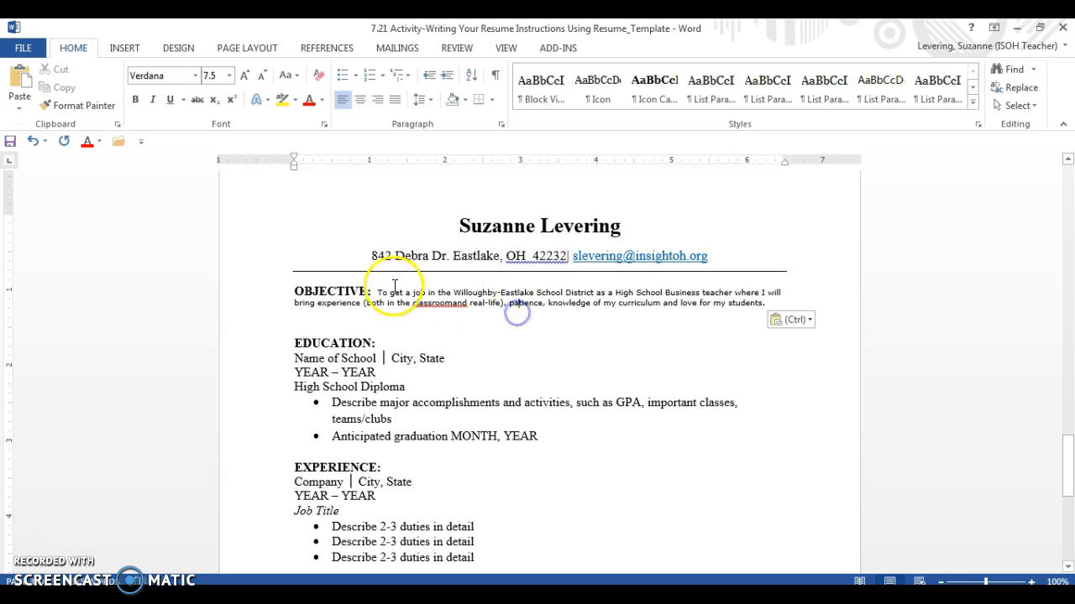
pyautogui.moveTo(377, 293); pyautogui.dragTo(763, 307)
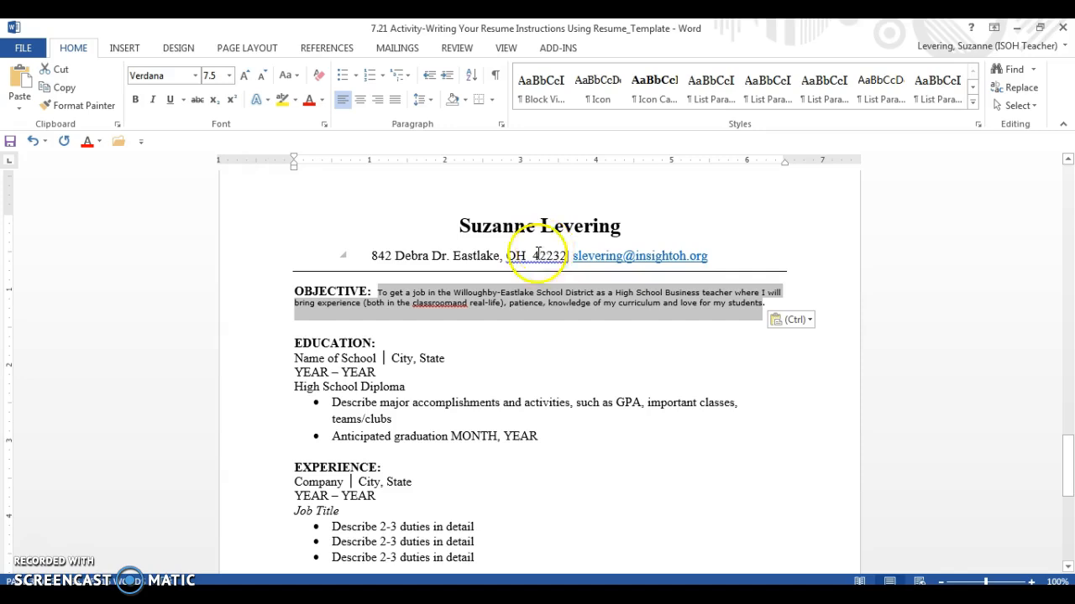
pyautogui.click(195, 76)
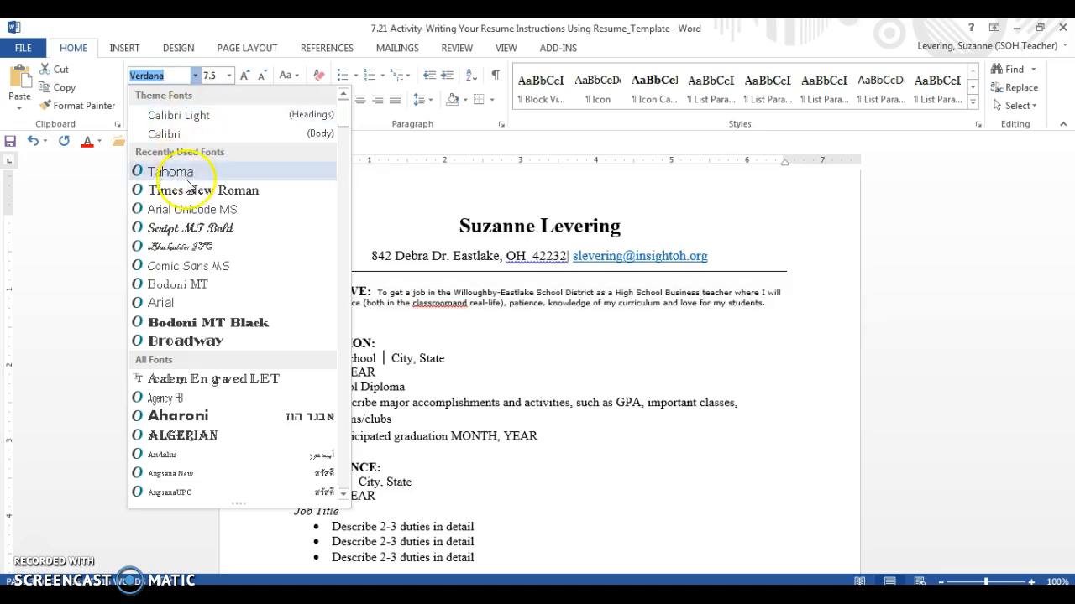
# Format the objective as Times New Roman 12 and fix 'classroomand' to 'classroom and'
pyautogui.click(191, 191)
pyautogui.click(228, 75)
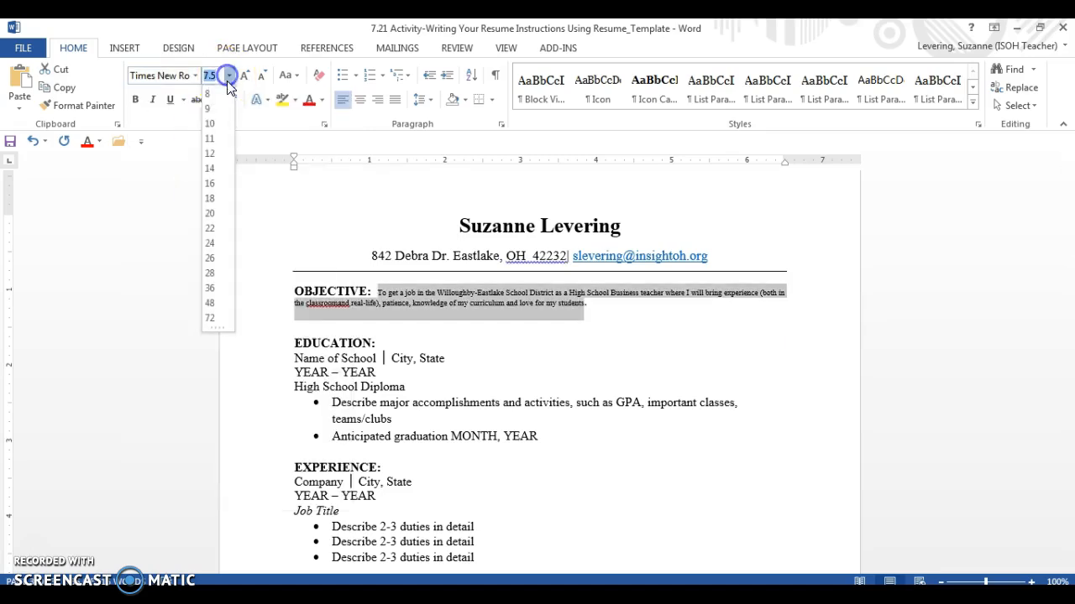
pyautogui.click(212, 156)
pyautogui.click(597, 343)
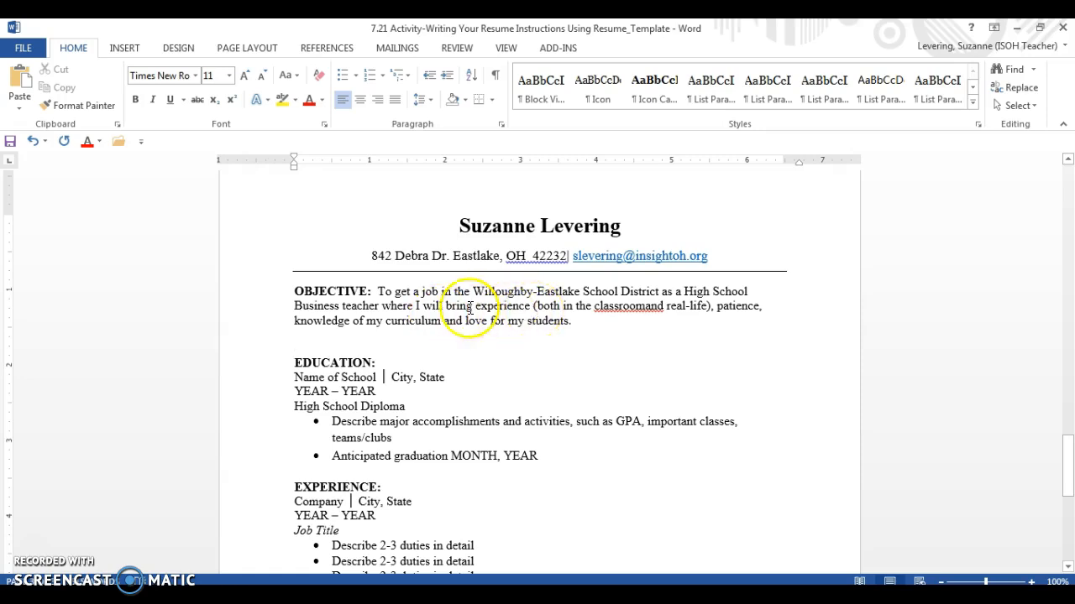
pyautogui.click(643, 308)
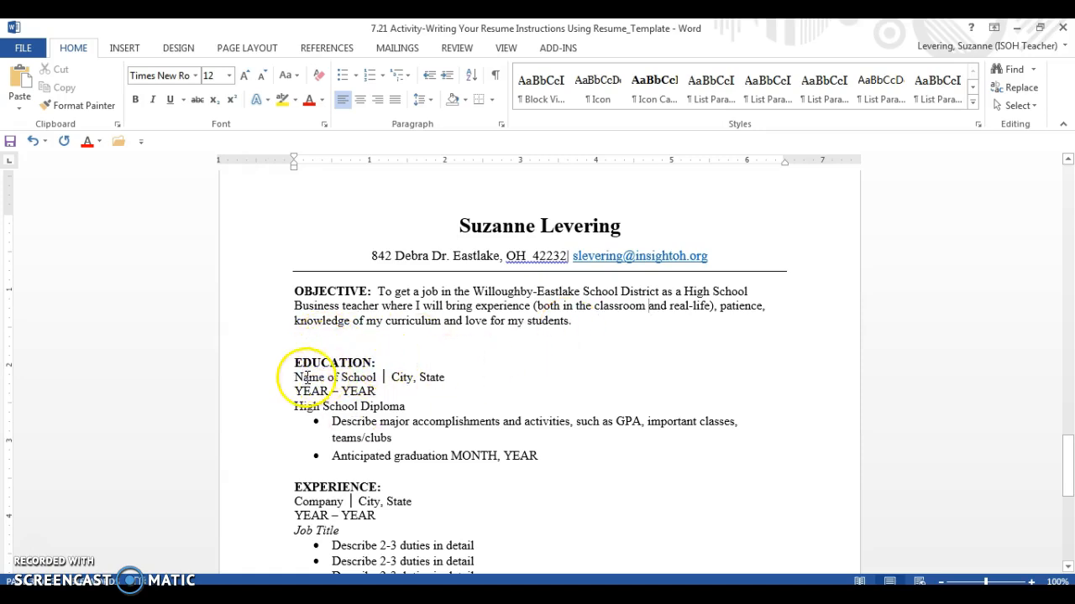
pyautogui.moveTo(297, 377); pyautogui.dragTo(363, 380)
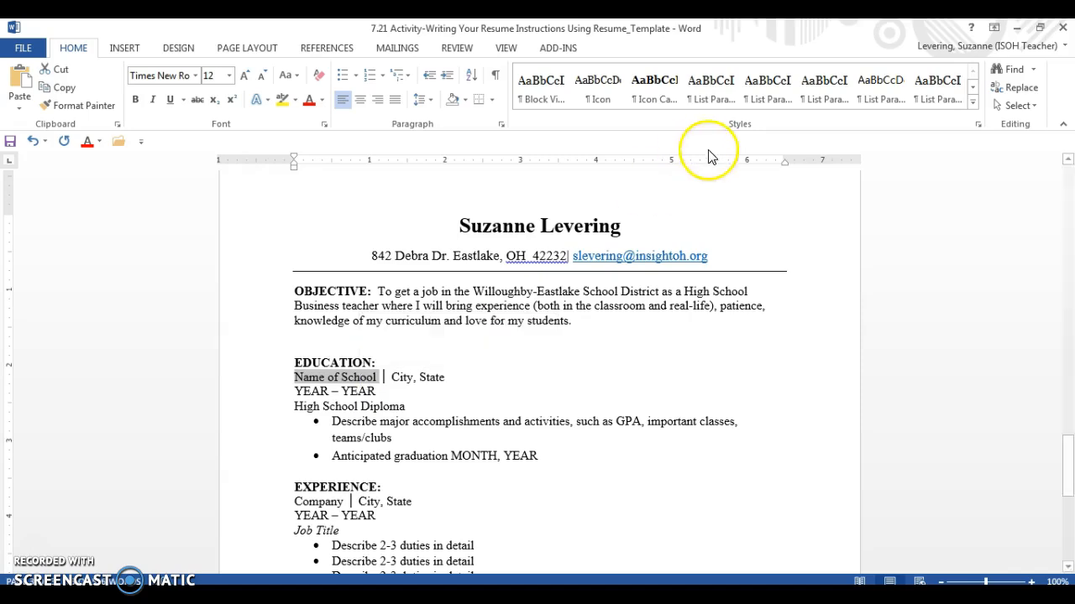
pyautogui.moveTo(1067, 450); pyautogui.dragTo(1067, 248)
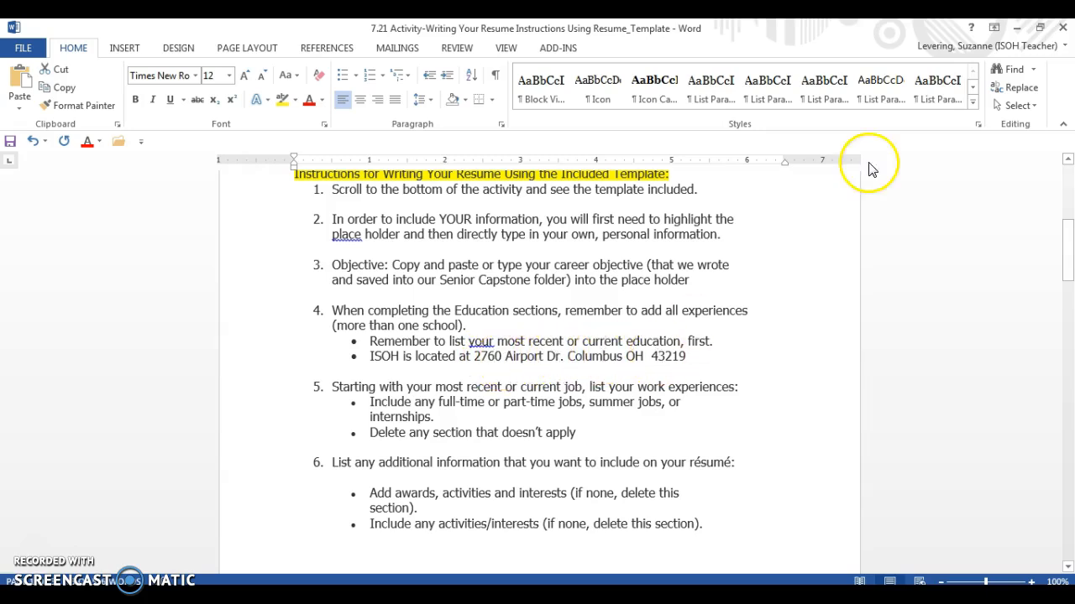
pyautogui.moveTo(1063, 254); pyautogui.dragTo(1068, 467)
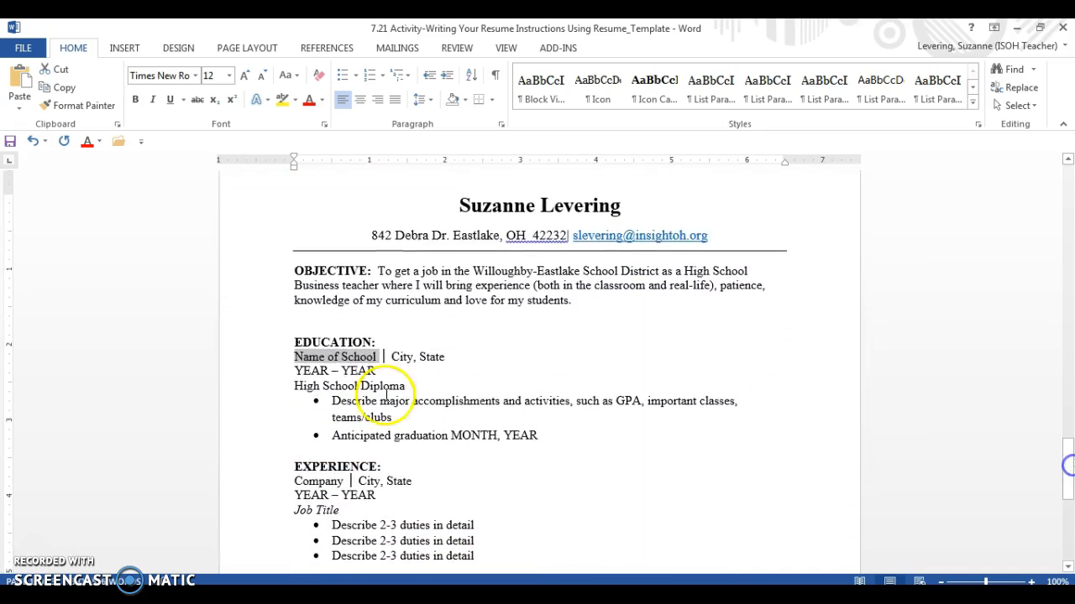
# Enter Eastlake North High School, Eastlake, OH, and September 1979–June 1982 in the first education entry
pyautogui.click(326, 361)
pyautogui.write('Eastlake North High School')
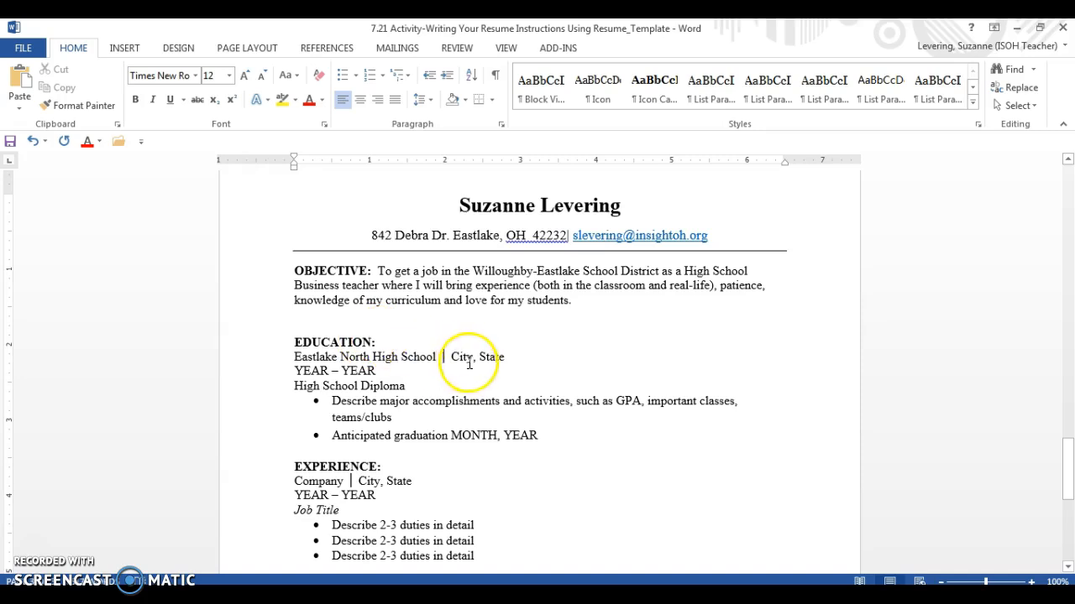
pyautogui.click(485, 359)
pyautogui.moveTo(487, 360); pyautogui.dragTo(504, 360)
pyautogui.write('Es')
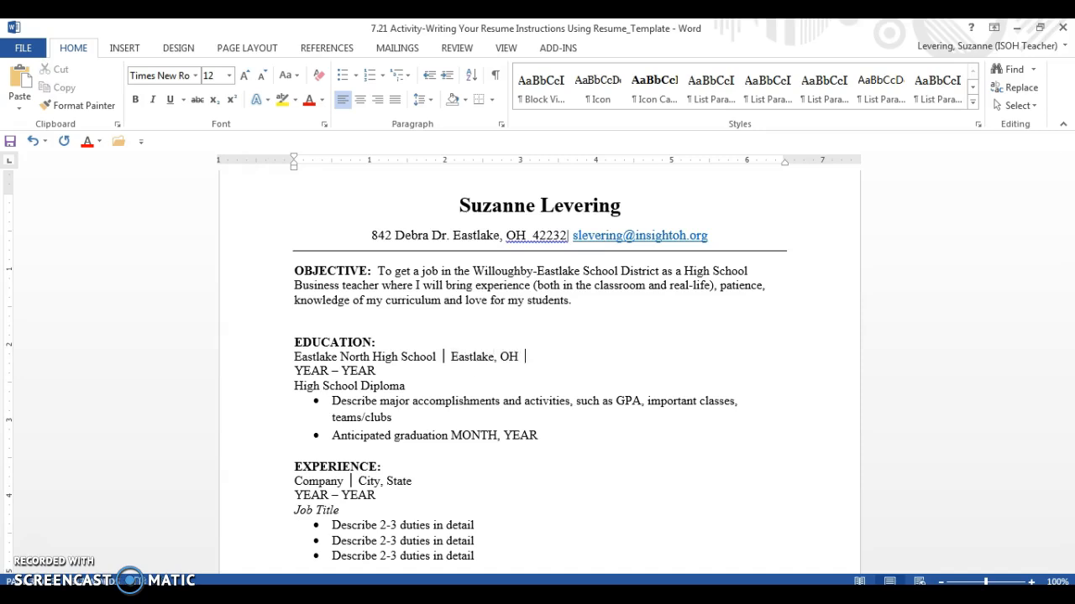
pyautogui.click(295, 370)
pyautogui.moveTo(295, 370); pyautogui.dragTo(361, 378)
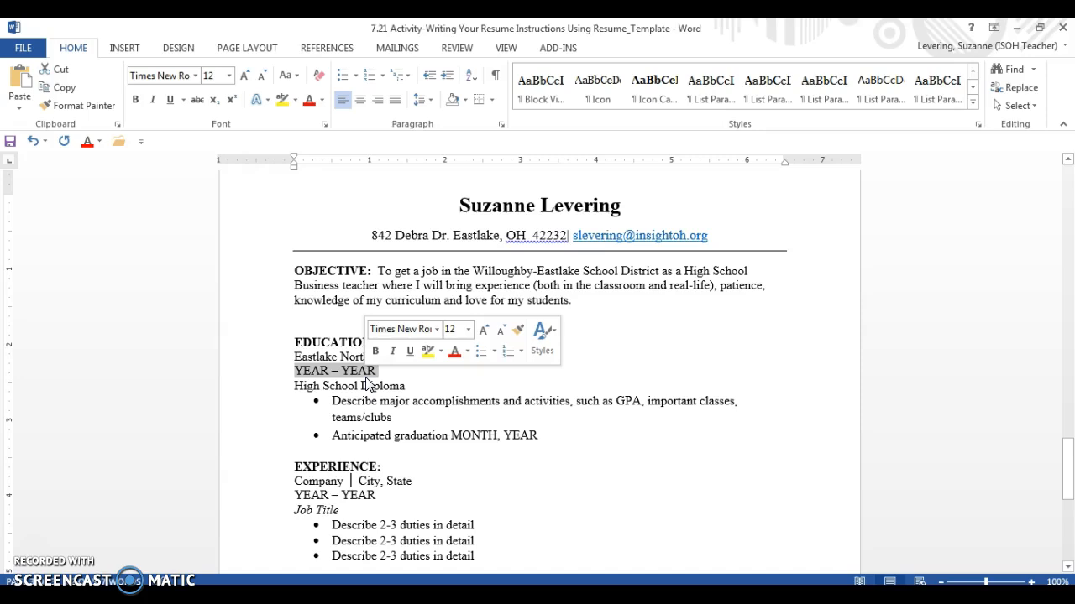
pyautogui.write('Septem')
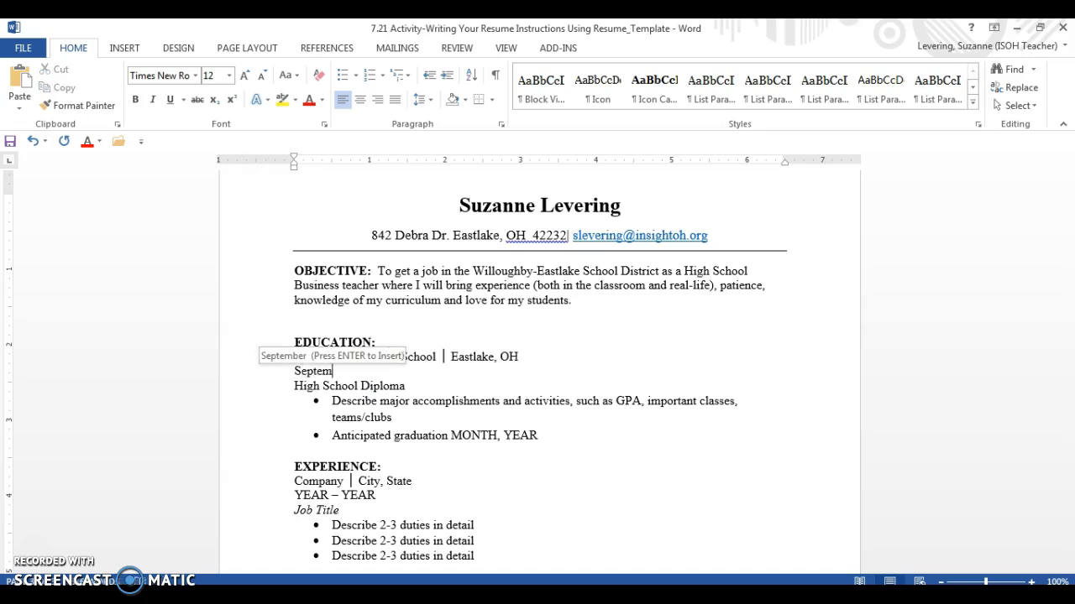
pyautogui.press('Return')
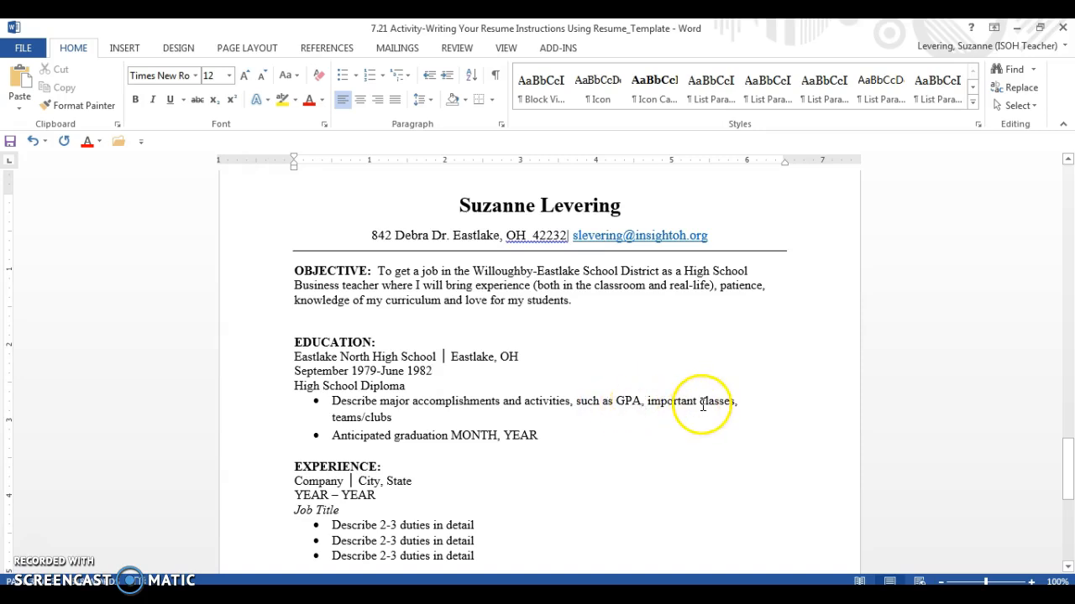
# Fill the education bullets with girls basketball Co-Captain (1980-1982), 3.25 GPA and a June graduation date
pyautogui.moveTo(332, 402); pyautogui.dragTo(388, 420)
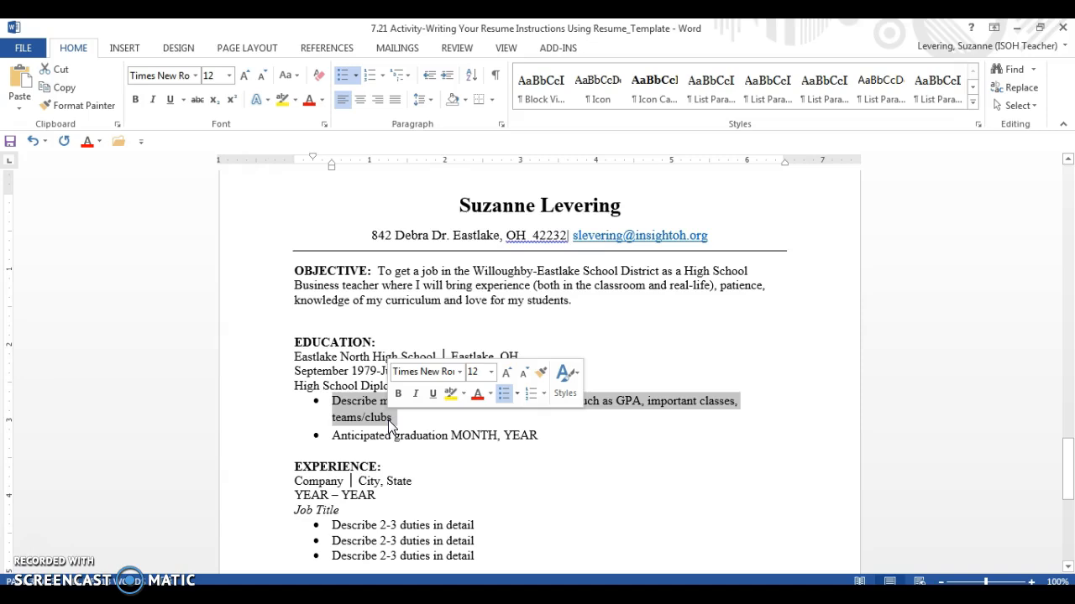
pyautogui.write('Co-Captain of')
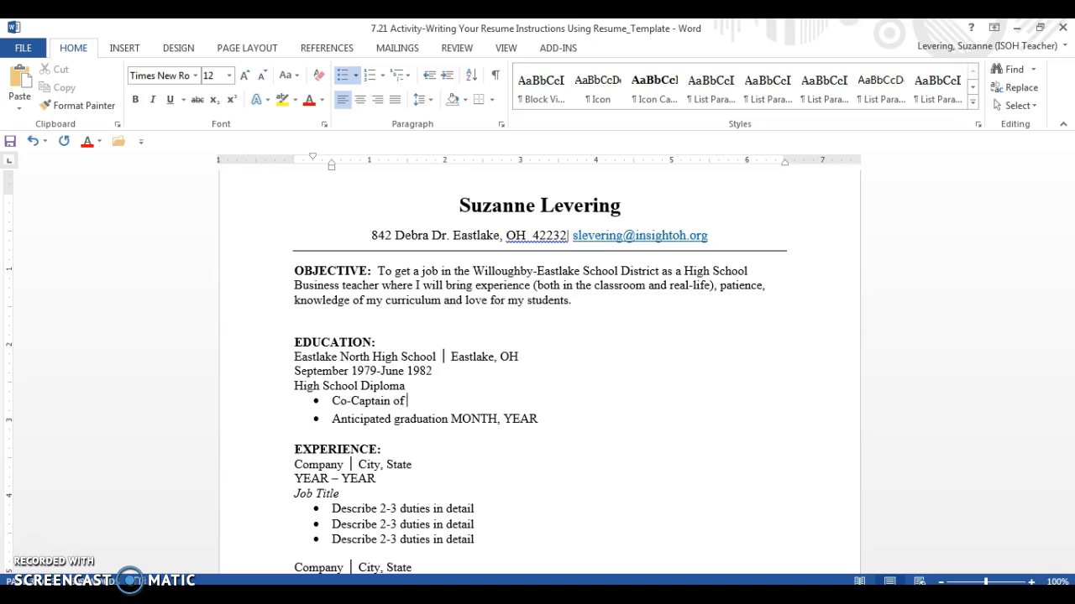
pyautogui.write('basketball team (1980-1982')
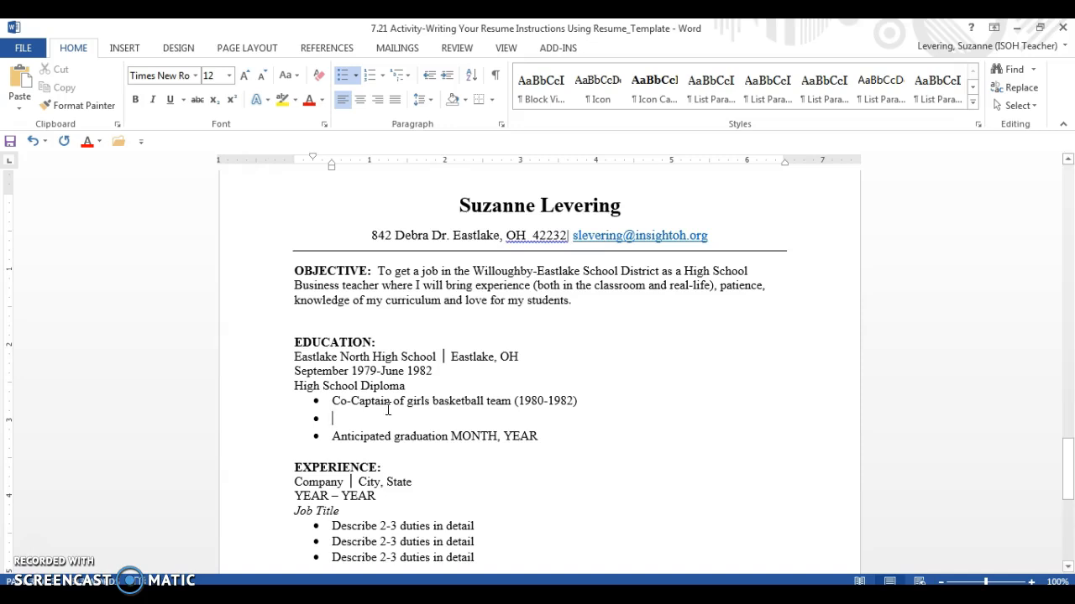
pyautogui.write('3.25 GPA')
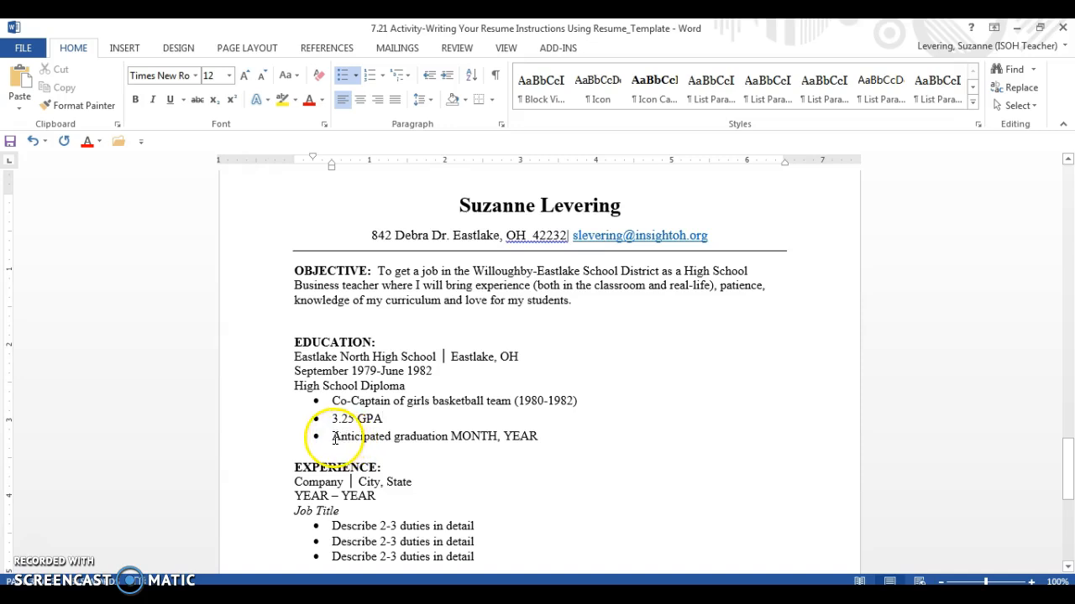
pyautogui.moveTo(332, 438); pyautogui.dragTo(532, 440)
pyautogui.moveTo(334, 438); pyautogui.dragTo(518, 439)
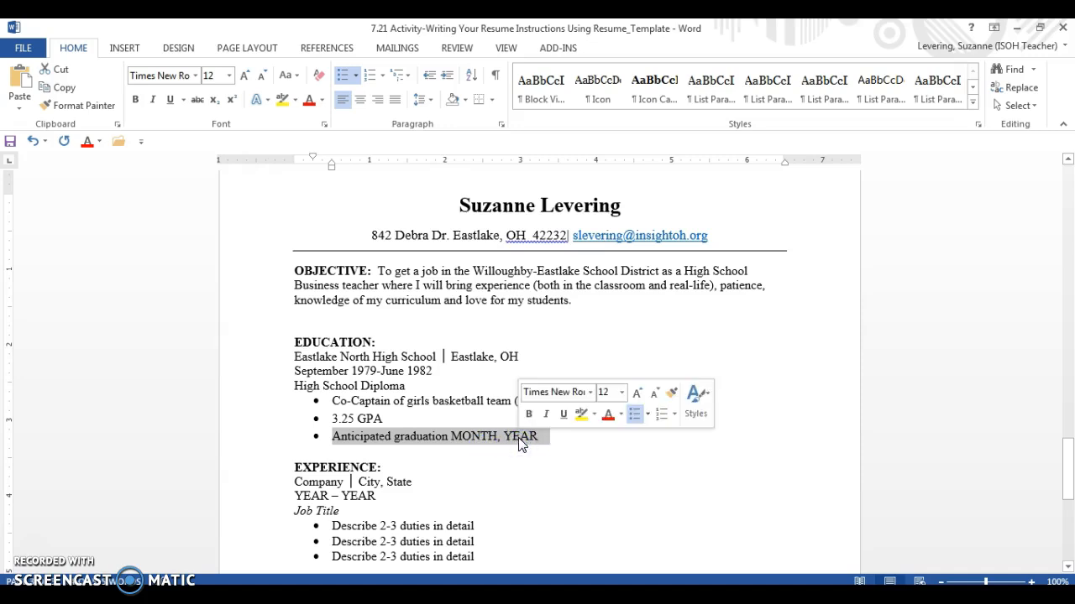
pyautogui.write('JU')
pyautogui.press('BackSpace')
pyautogui.press('BackSpace')
pyautogui.press('BackSpace')
pyautogui.press('BackSpace')
pyautogui.write('June, 2018')
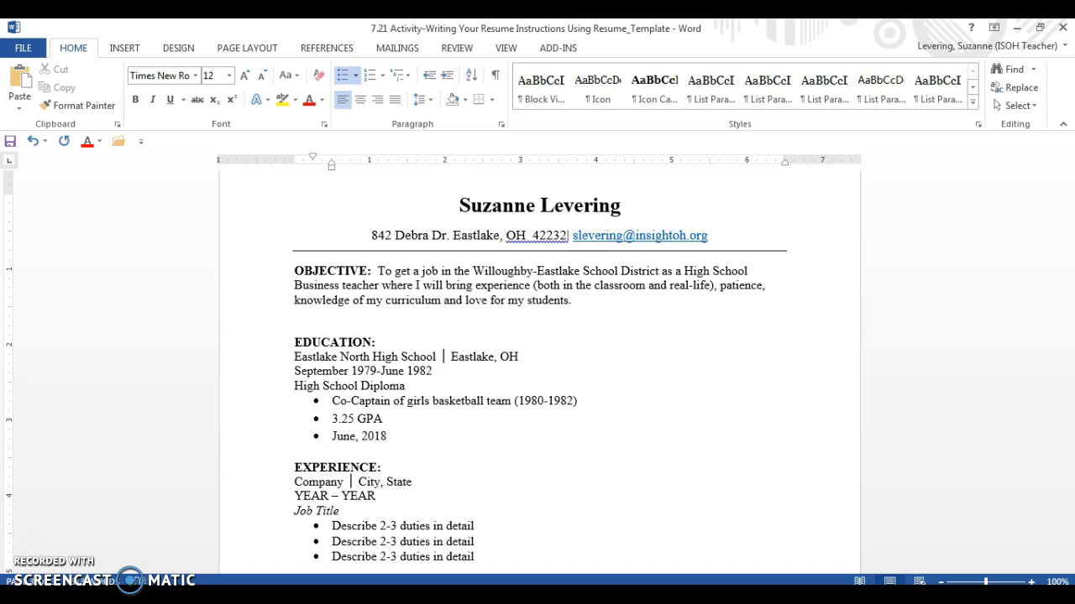
# Add Honor Roll and Member of the Academic Team as new bullets after 3.25 GPA
pyautogui.click(386, 417)
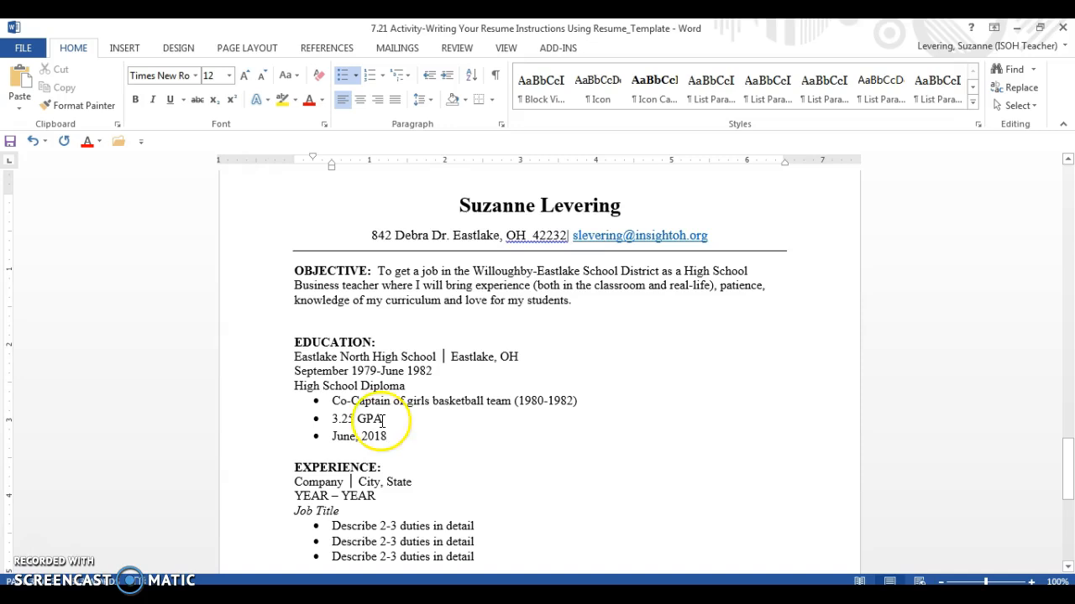
pyautogui.press('Return')
pyautogui.write('Honor Roll')
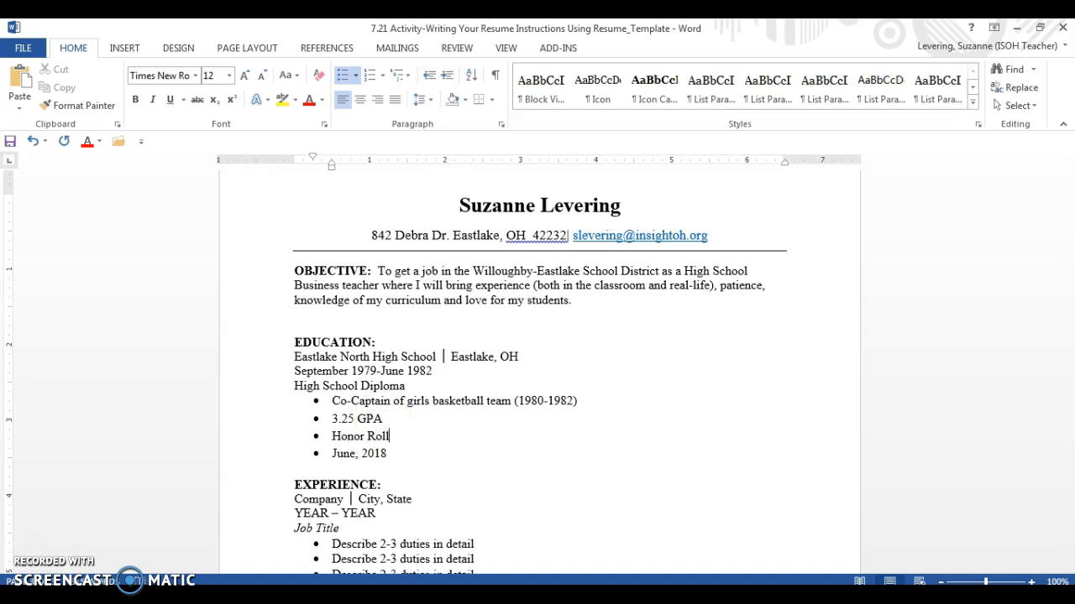
pyautogui.press('Return')
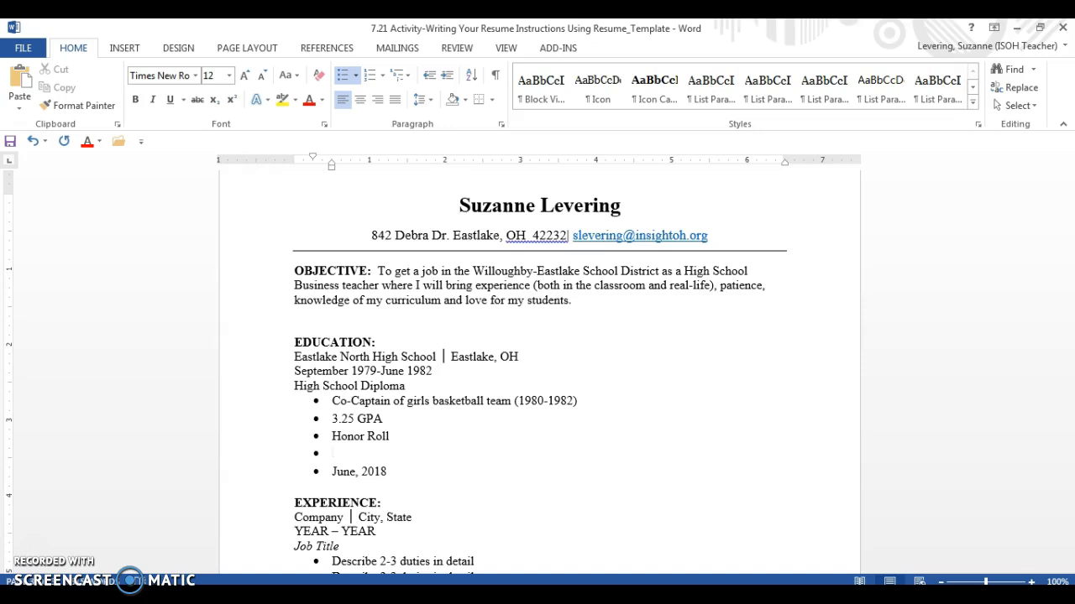
pyautogui.write('Member of the Academic Team')
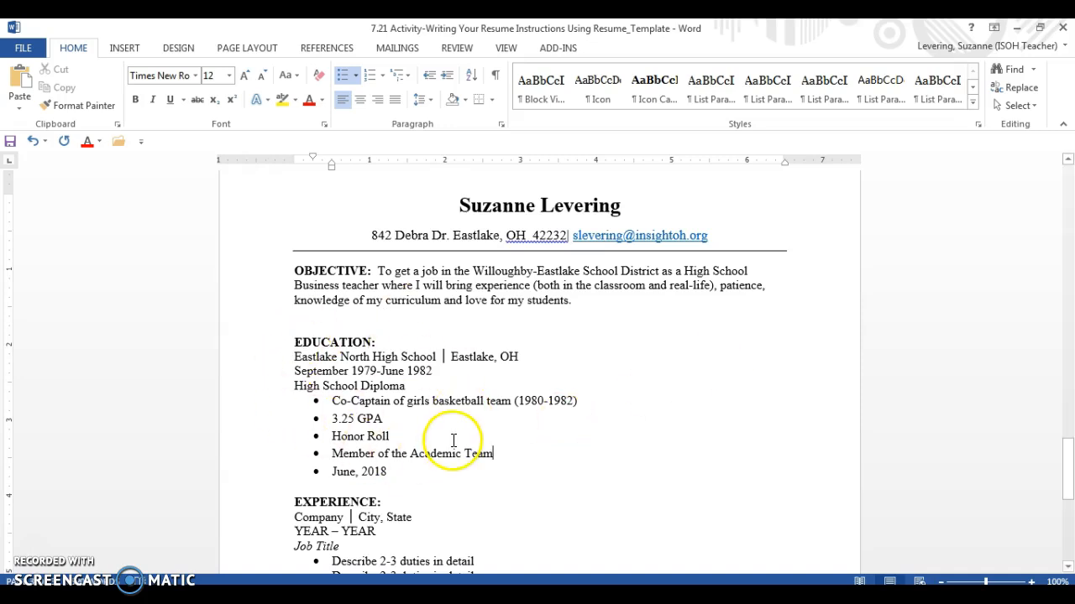
pyautogui.click(294, 340)
pyautogui.moveTo(294, 340); pyautogui.dragTo(411, 387)
pyautogui.rightClick(334, 383)
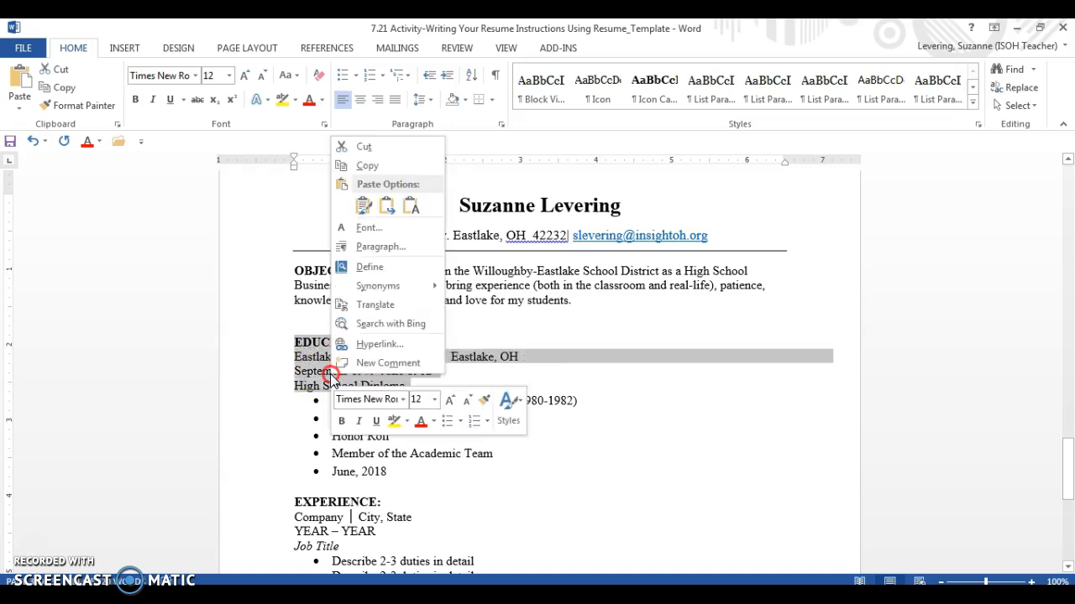
pyautogui.click(367, 168)
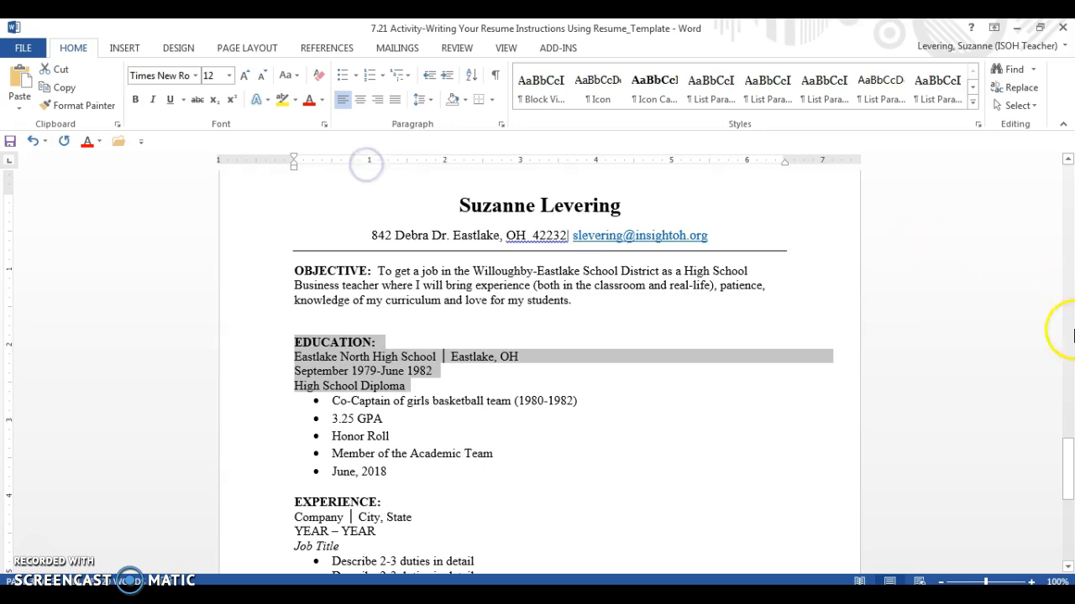
pyautogui.moveTo(1066, 473); pyautogui.dragTo(1067, 478)
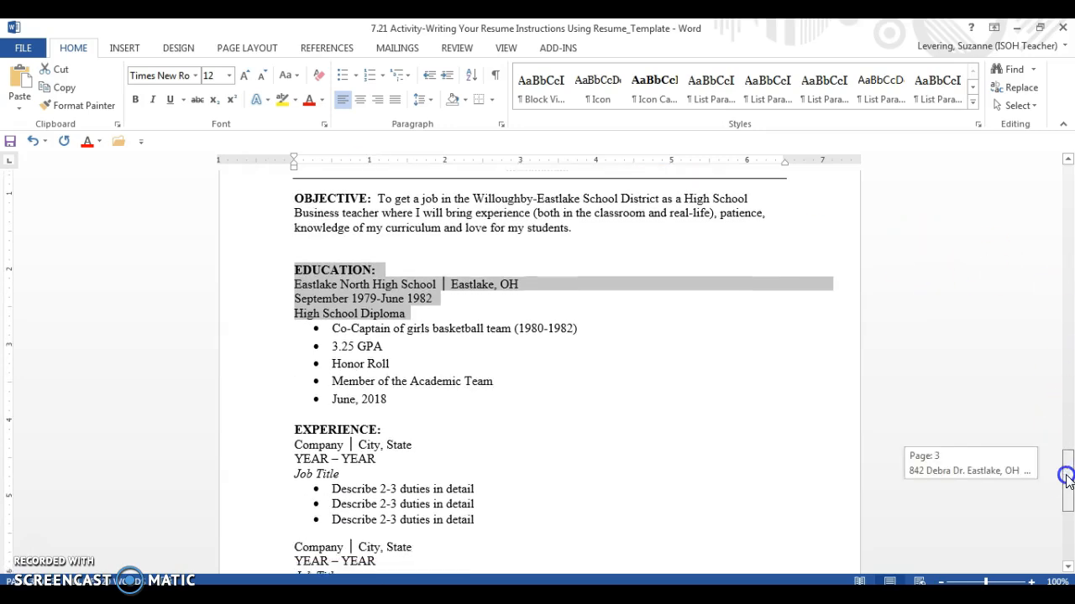
pyautogui.click(387, 400)
pyautogui.press('Return')
pyautogui.press('Return')
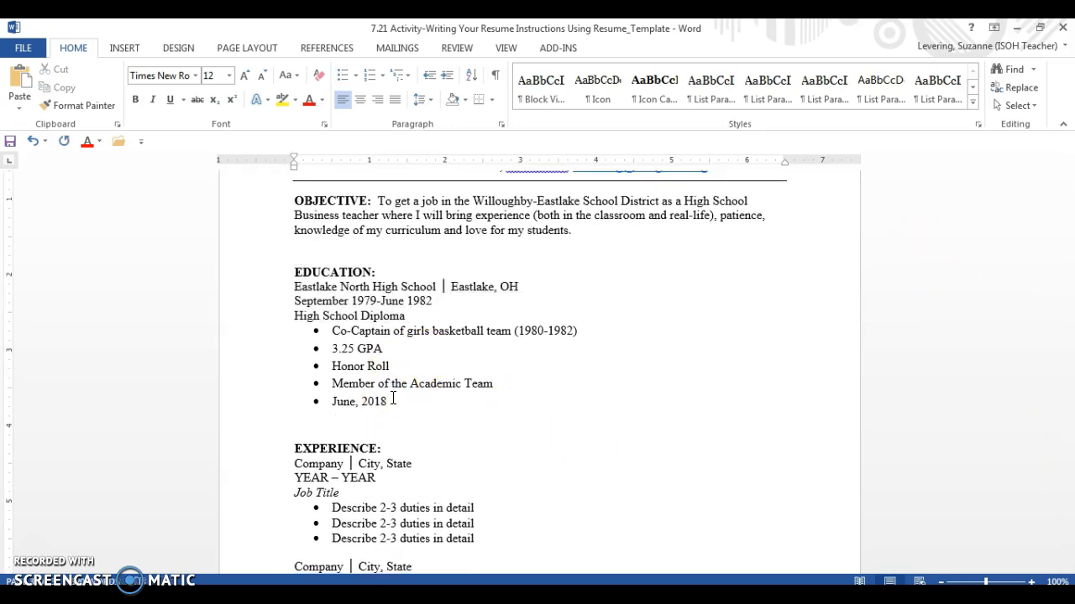
pyautogui.hotkey('ctrl', 'v')
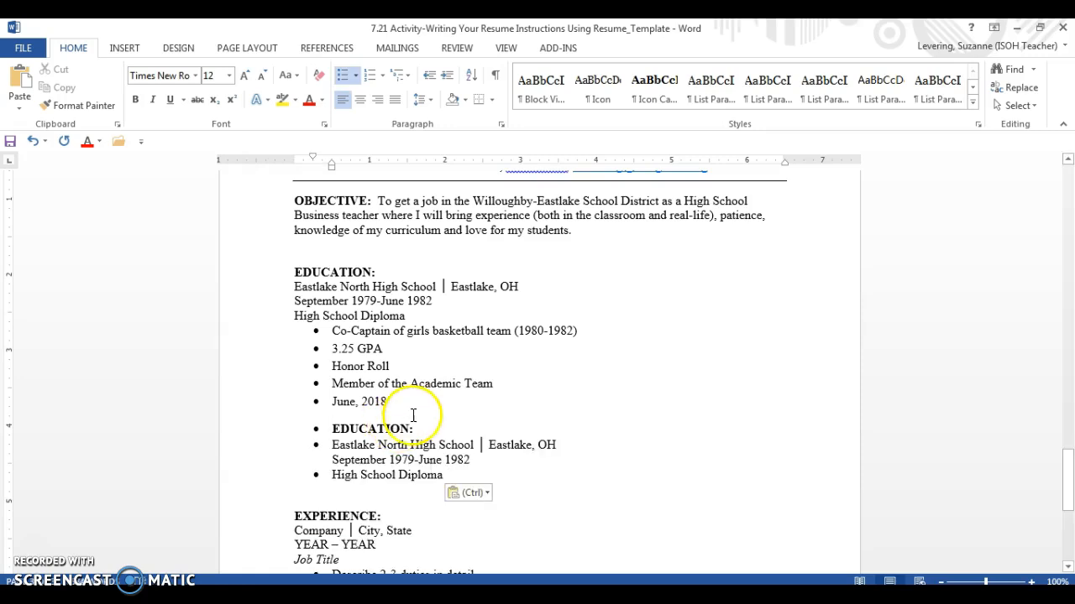
pyautogui.click(415, 428)
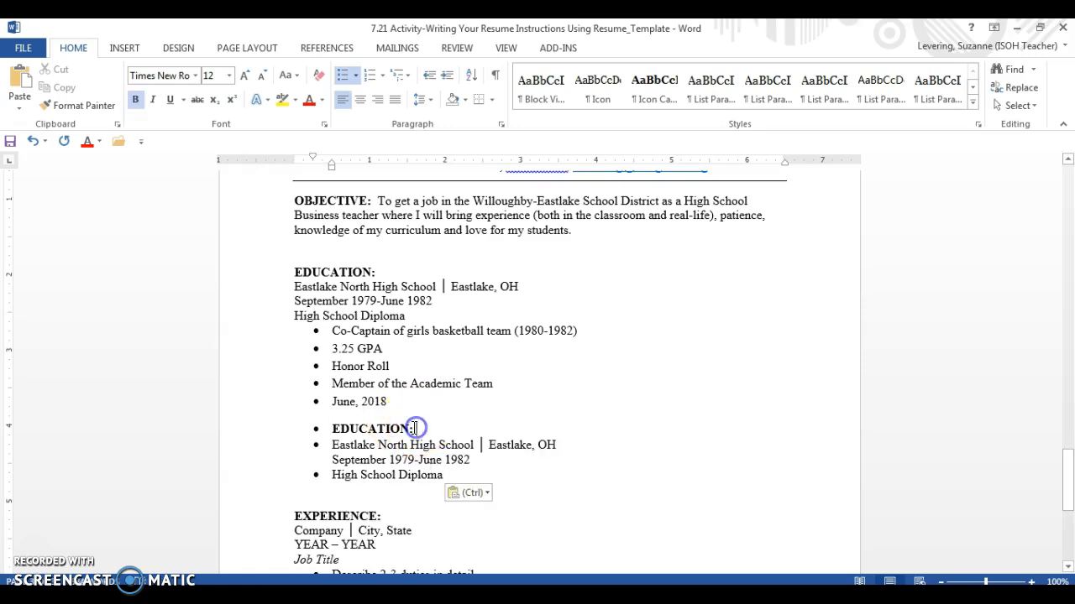
pyautogui.moveTo(364, 444); pyautogui.dragTo(463, 470)
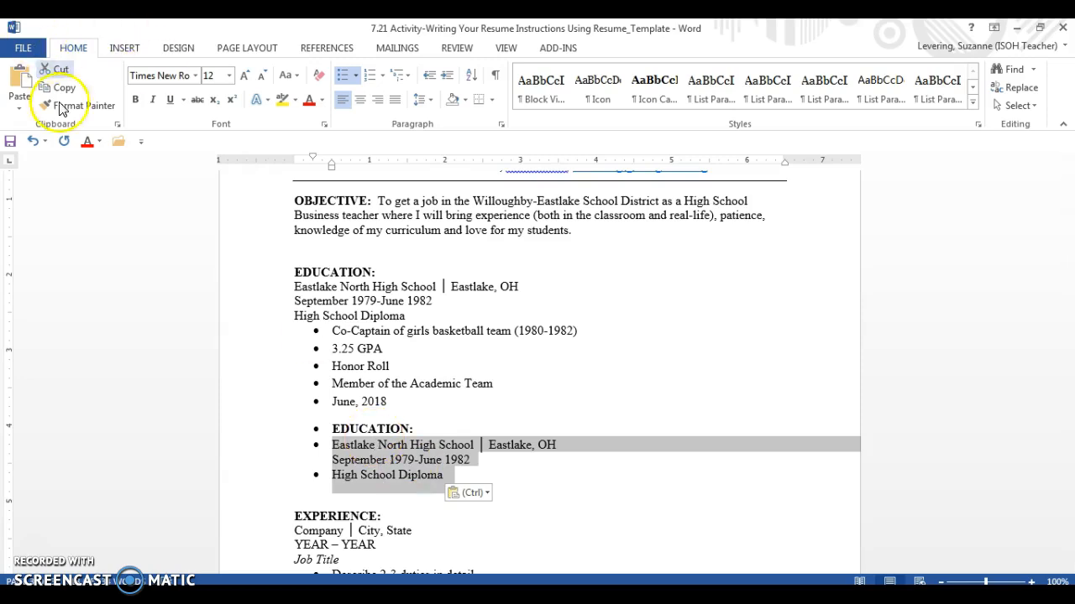
pyautogui.click(34, 141)
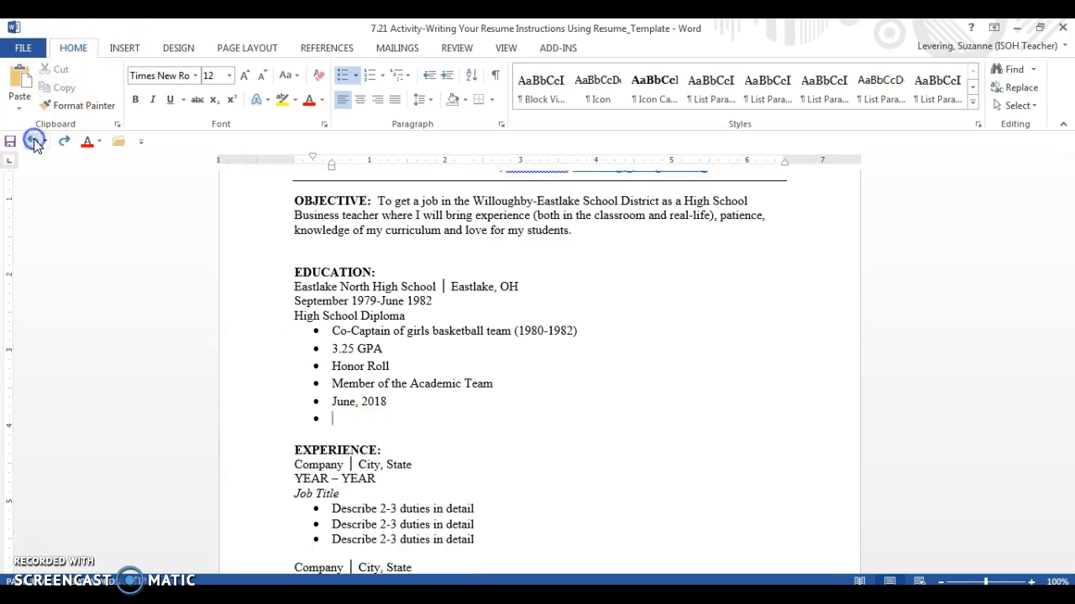
pyautogui.click(33, 141)
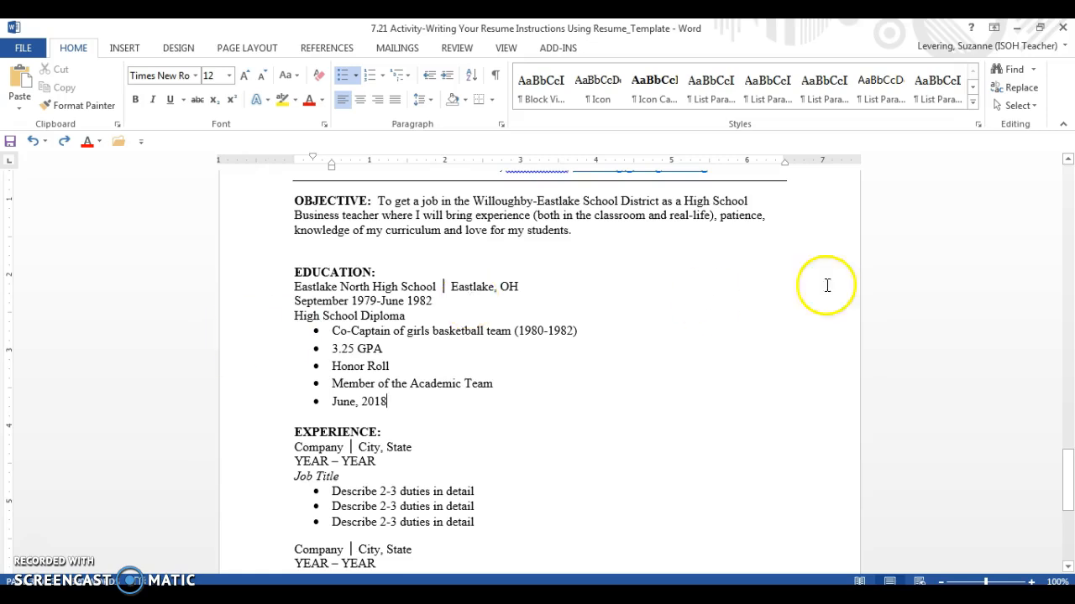
pyautogui.moveTo(1065, 470); pyautogui.dragTo(1068, 502)
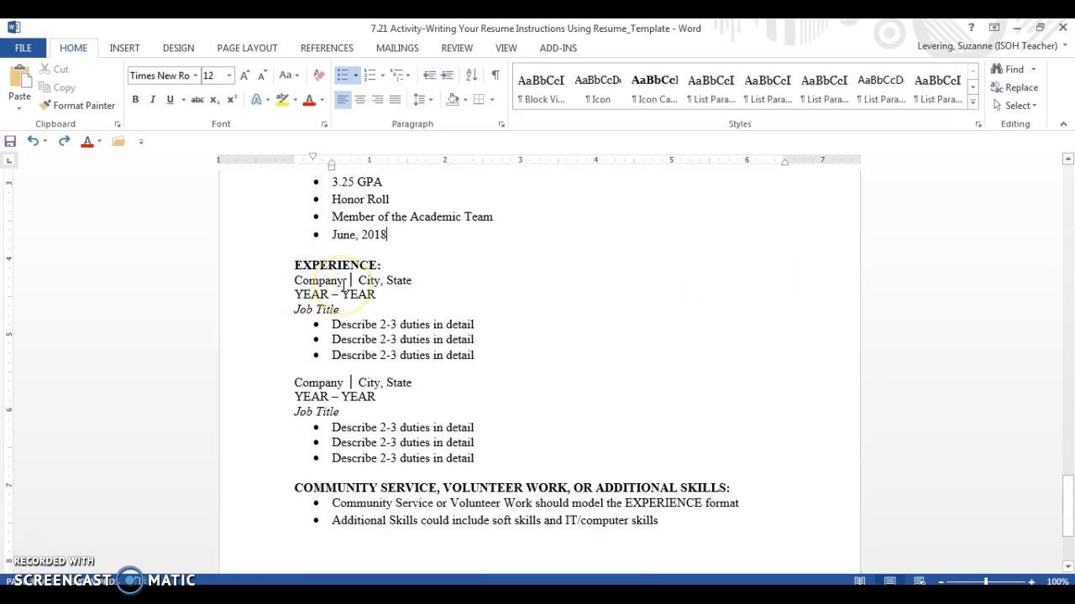
# Enter the Insight School of Ohio, Columbus, OH, 2015-Present High School Teacher details and correct 'students needs' to 'student needs'
pyautogui.moveTo(344, 283); pyautogui.dragTo(293, 281)
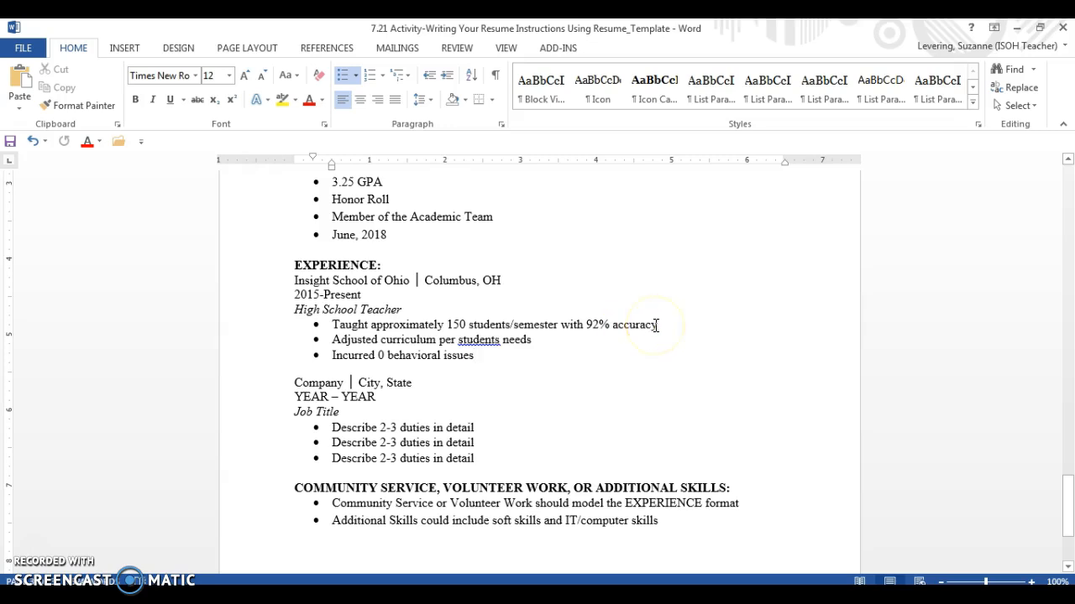
pyautogui.click(500, 340)
pyautogui.press('BackSpace')
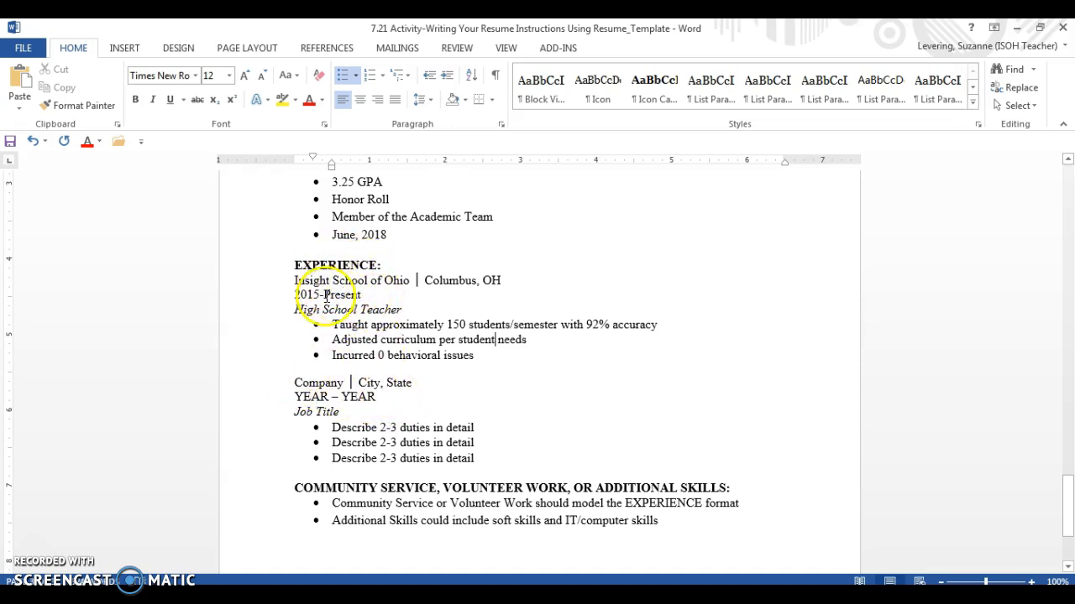
# Enter Kids 'n Kamp, Columbus, OH, 2012-2015 and Executive Director in the second experience heading lines
pyautogui.moveTo(292, 383); pyautogui.dragTo(410, 383)
pyautogui.write("Kids '")
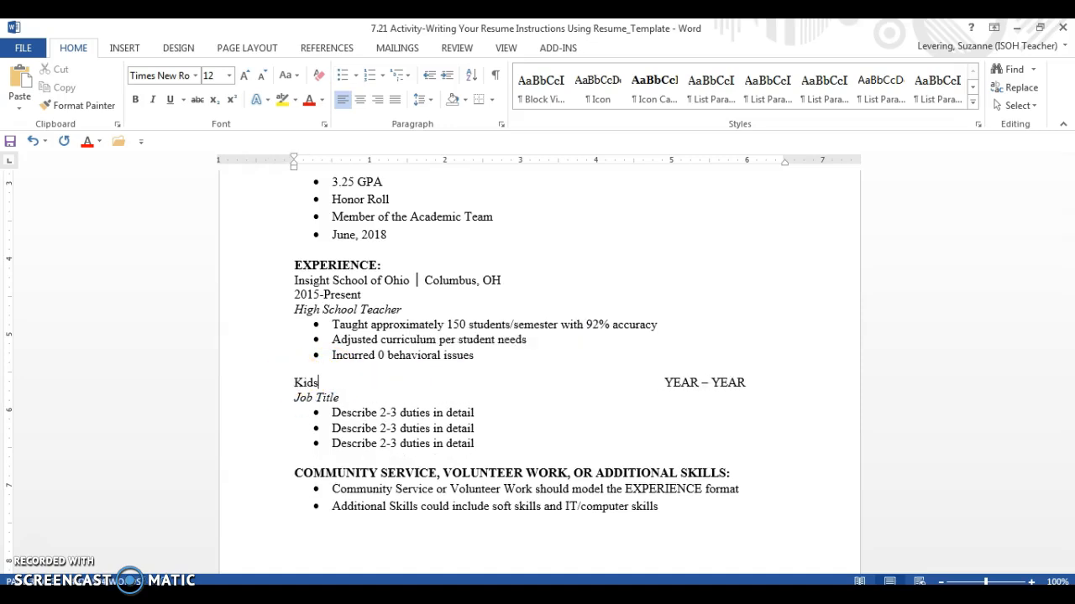
pyautogui.write('n Kamp')
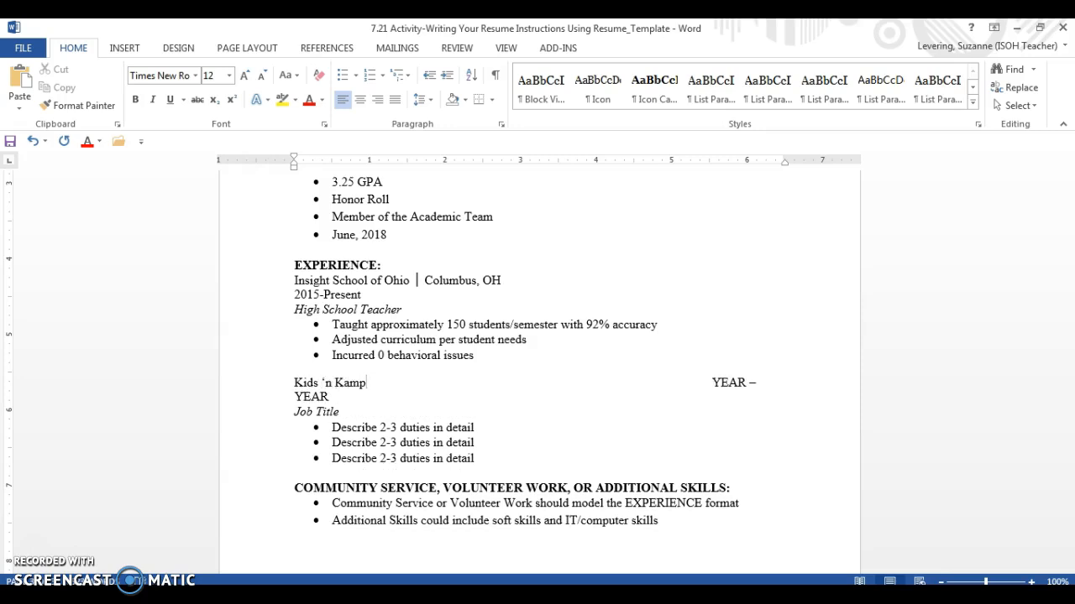
pyautogui.press('Return')
pyautogui.press('Delete')
pyautogui.press('Delete')
pyautogui.press('Delete')
pyautogui.press('Delete')
pyautogui.press('Delete')
pyautogui.press('Delete')
pyautogui.press('Delete')
pyautogui.press('Delete')
pyautogui.press('Delete')
pyautogui.press('Delete')
pyautogui.press('Delete')
pyautogui.press('Delete')
pyautogui.press('Delete')
pyautogui.press('Delete')
pyautogui.press('Delete')
pyautogui.press('Delete')
pyautogui.press('Delete')
pyautogui.press('Delete')
pyautogui.press('Delete')
pyautogui.press('Delete')
pyautogui.press('Delete')
pyautogui.press('Delete')
pyautogui.press('Delete')
pyautogui.press('Delete')
pyautogui.press('Delete')
pyautogui.press('Delete')
pyautogui.press('Delete')
pyautogui.press('Delete')
pyautogui.press('Delete')
pyautogui.press('Delete')
pyautogui.press('Delete')
pyautogui.press('Delete')
pyautogui.press('Delete')
pyautogui.press('Delete')
pyautogui.press('Delete')
pyautogui.press('Delete')
pyautogui.press('Delete')
pyautogui.press('Delete')
pyautogui.press('Delete')
pyautogui.press('Delete')
pyautogui.press('Delete')
pyautogui.press('Delete')
pyautogui.press('Delete')
pyautogui.press('Delete')
pyautogui.press('Delete')
pyautogui.press('Delete')
pyautogui.press('Delete')
pyautogui.press('Delete')
pyautogui.press('Delete')
pyautogui.press('Delete')
pyautogui.press('Delete')
pyautogui.click(408, 380)
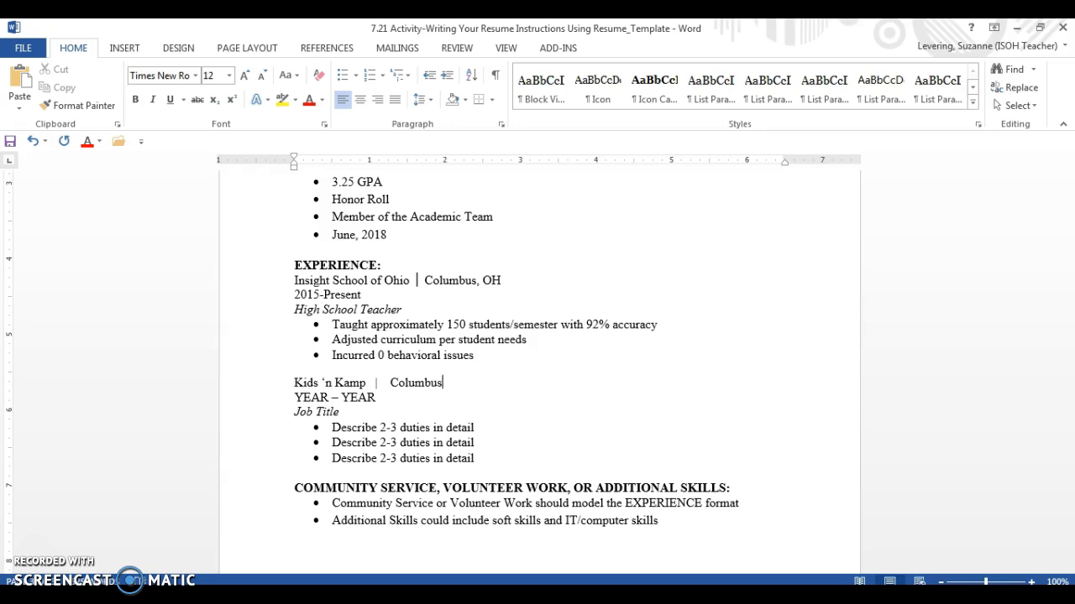
pyautogui.write('OH')
pyautogui.moveTo(294, 397); pyautogui.dragTo(375, 397)
pyautogui.write('12-2015')
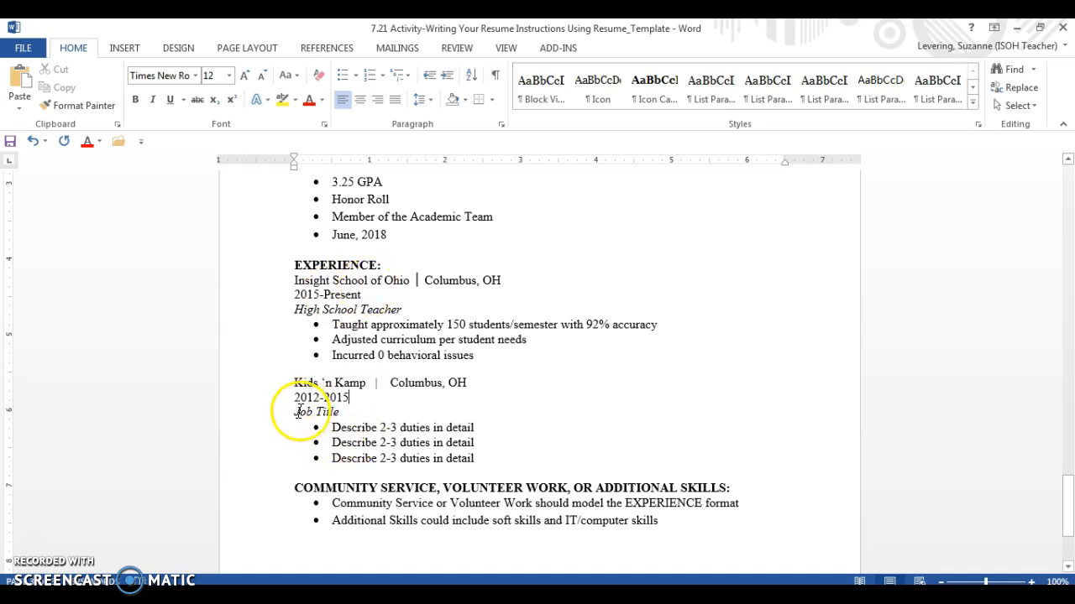
pyautogui.moveTo(293, 412); pyautogui.dragTo(334, 412)
pyautogui.write('Executive Director')
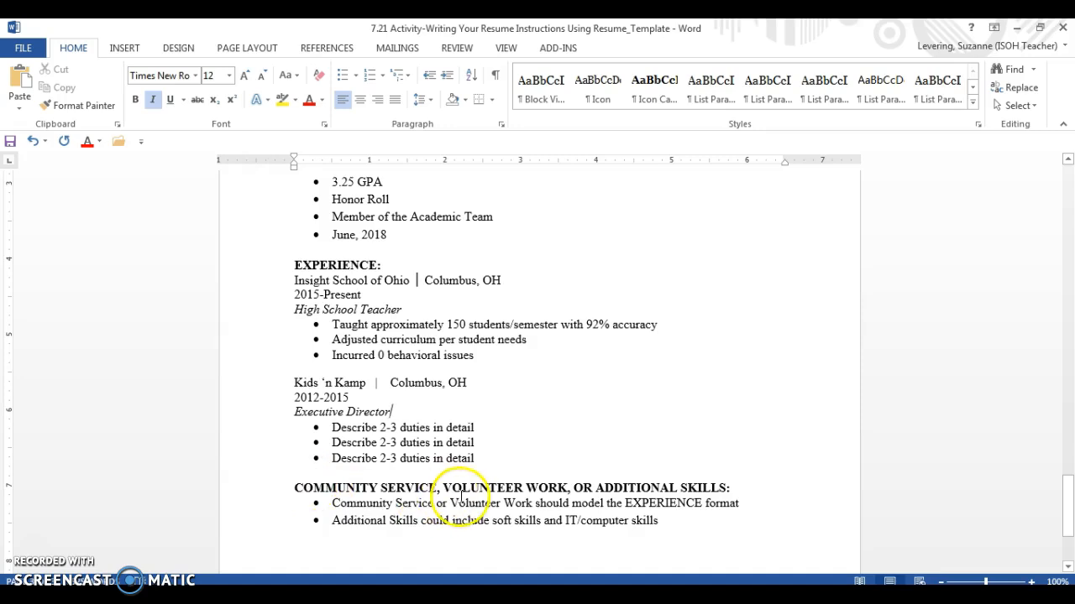
# Trim the last heading to ADDITIONAL SKILLS by deleting COMMUNITY SERVICE, VOLUNTEER WORK and OR
pyautogui.moveTo(440, 487); pyautogui.dragTo(307, 484)
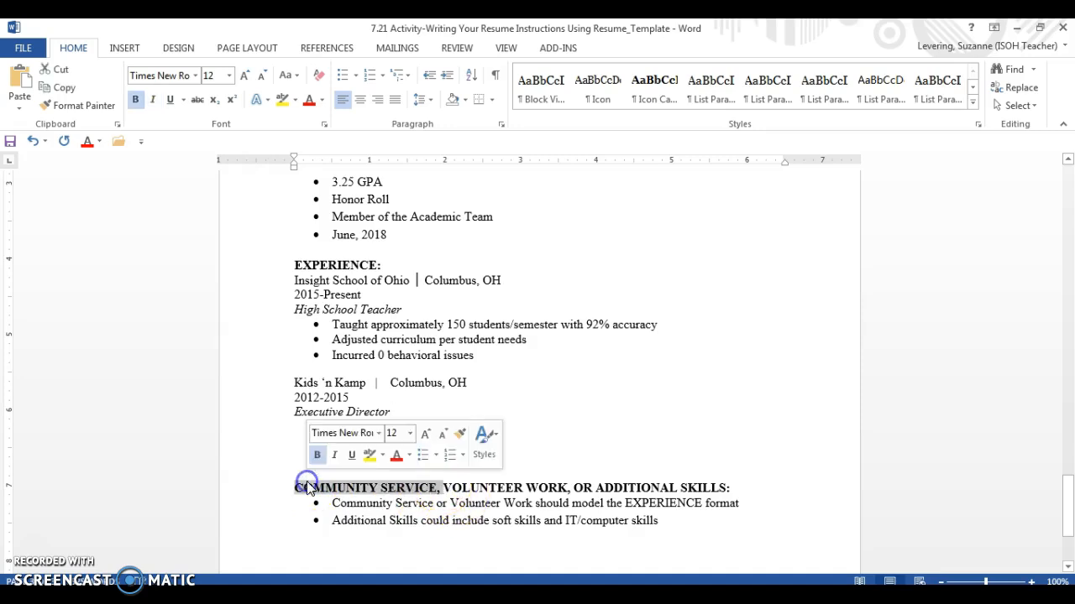
pyautogui.press('Delete')
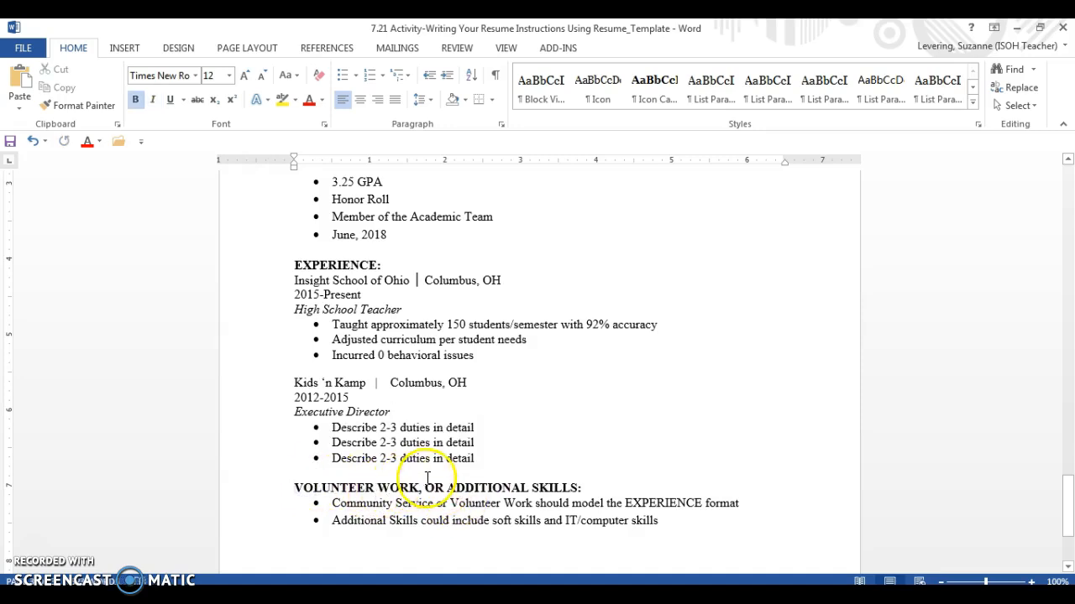
pyautogui.moveTo(424, 487); pyautogui.dragTo(299, 488)
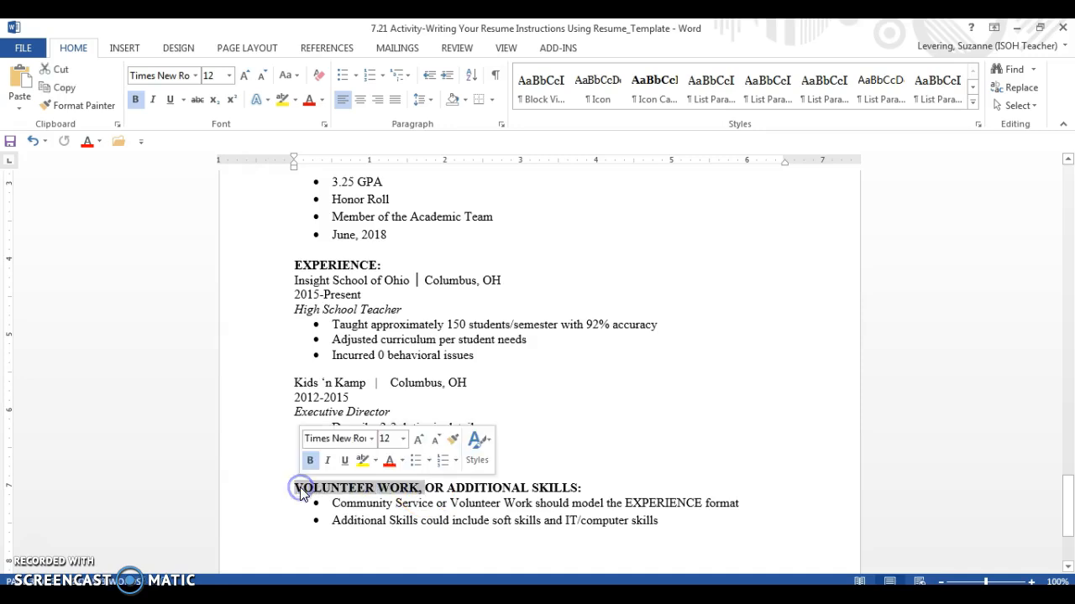
pyautogui.press('Delete')
pyautogui.press('Delete')
pyautogui.press('Delete')
pyautogui.press('Delete')
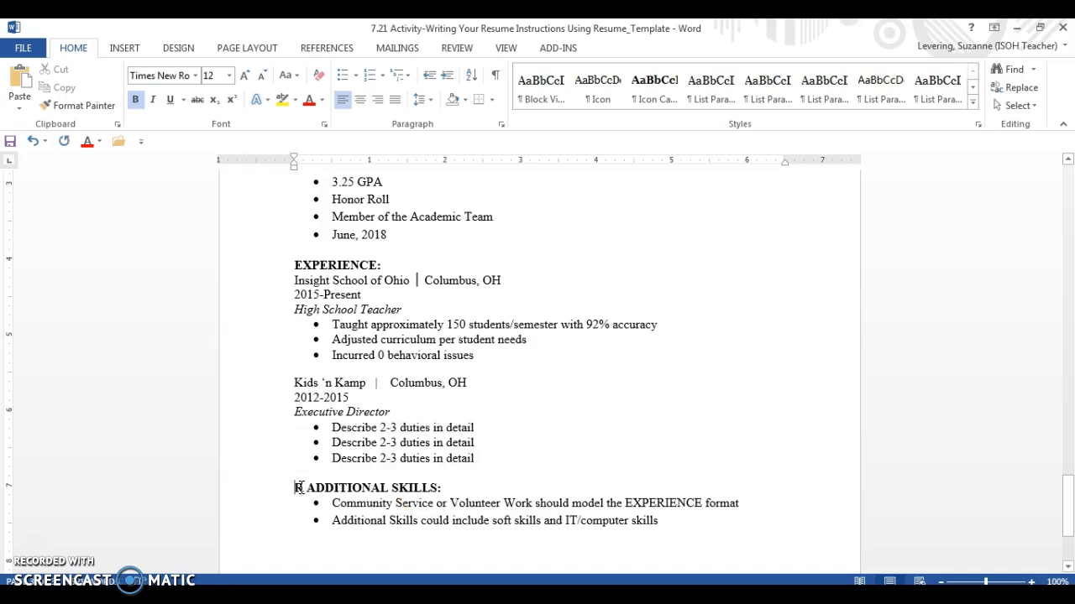
pyautogui.click(332, 501)
pyautogui.press('Delete')
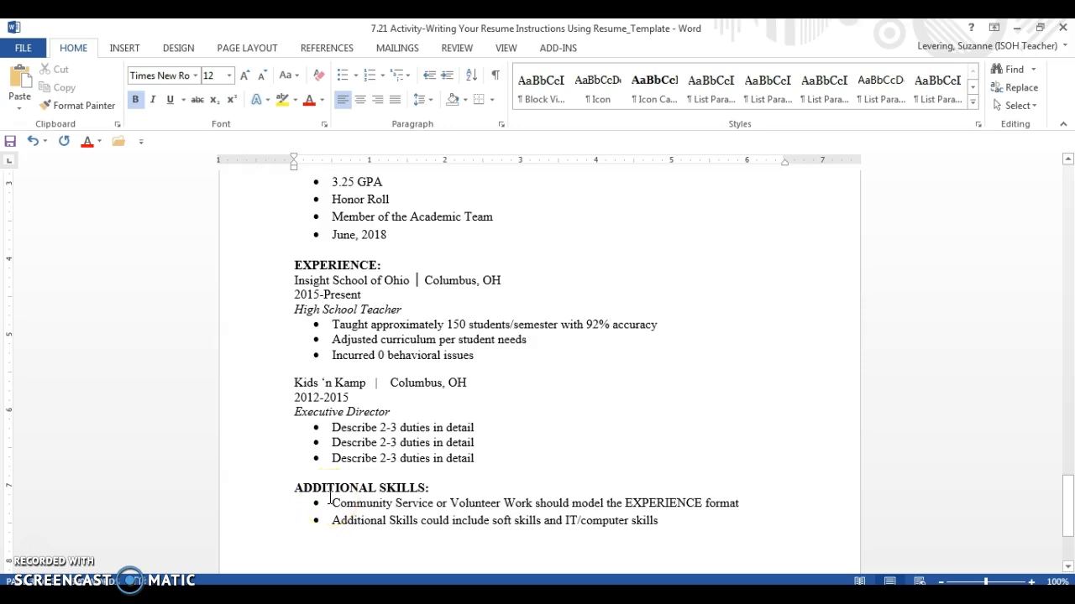
# Replace the placeholder bullets with Patient, Willing to learn more about career, Very Responsible and Communicate well
pyautogui.moveTo(333, 503); pyautogui.dragTo(679, 514)
pyautogui.write('Patien')
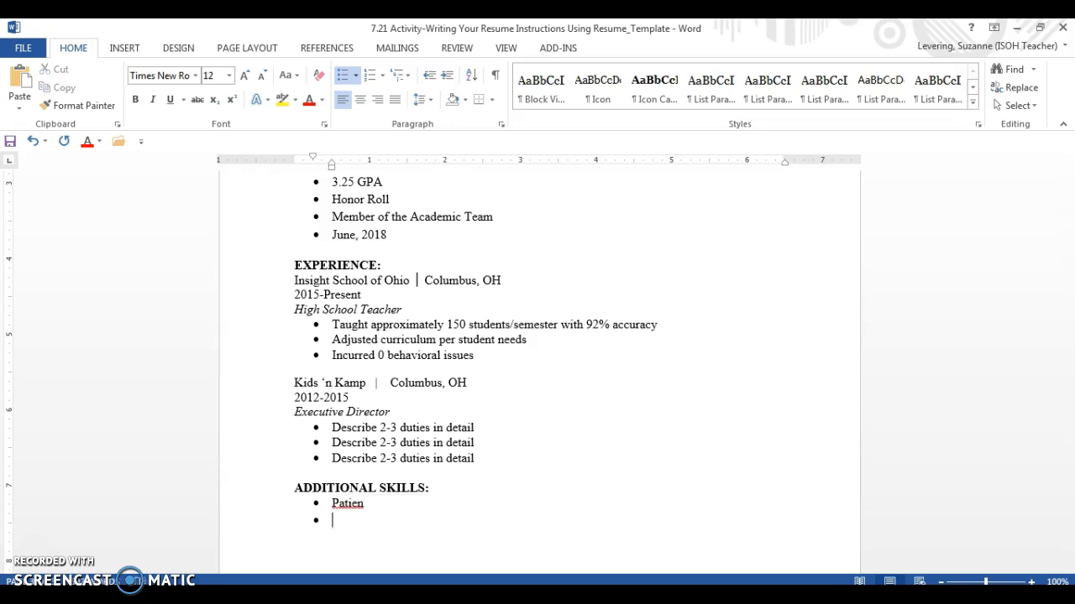
pyautogui.press('Return')
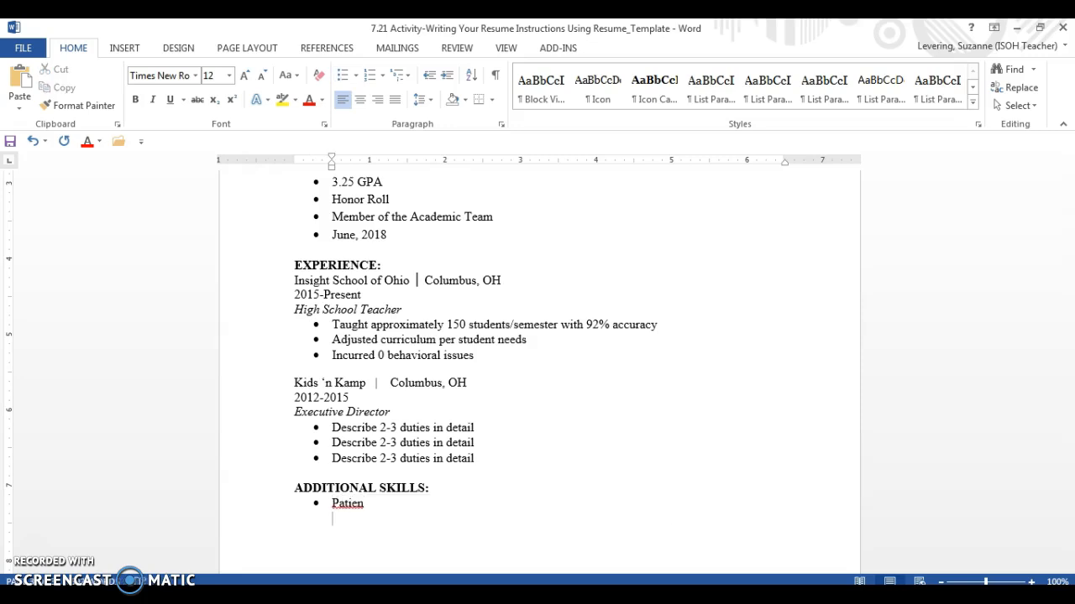
pyautogui.press('BackSpace')
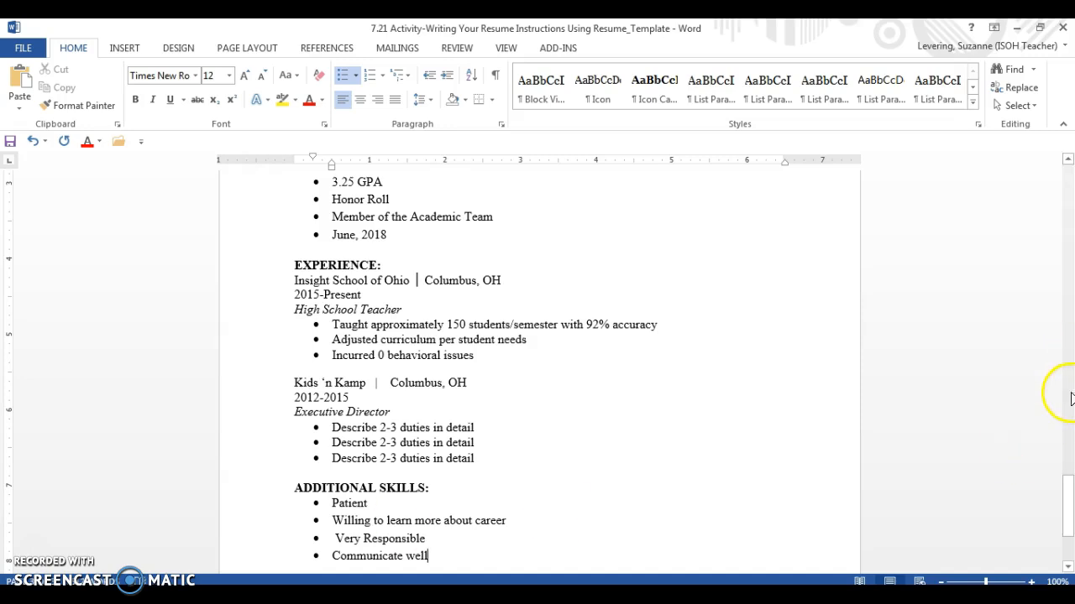
# Zoom the view to show one whole page of the resume
pyautogui.click(507, 49)
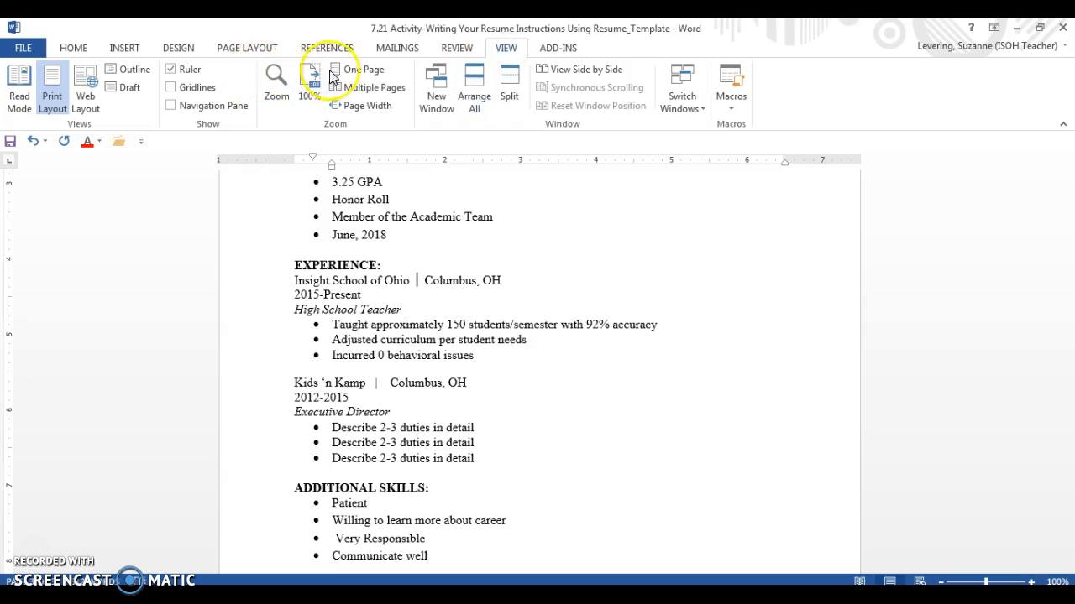
pyautogui.click(359, 71)
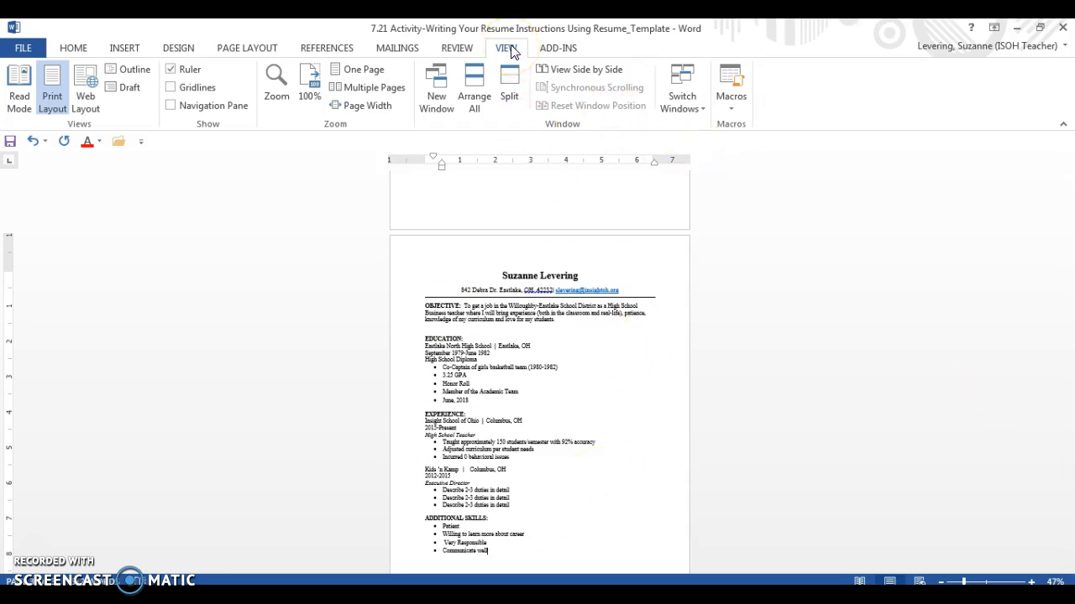
pyautogui.moveTo(1072, 466)
pyautogui.mouseDown()
pyautogui.moveTo(1071, 453)
pyautogui.moveTo(1071, 479)
pyautogui.mouseUp()
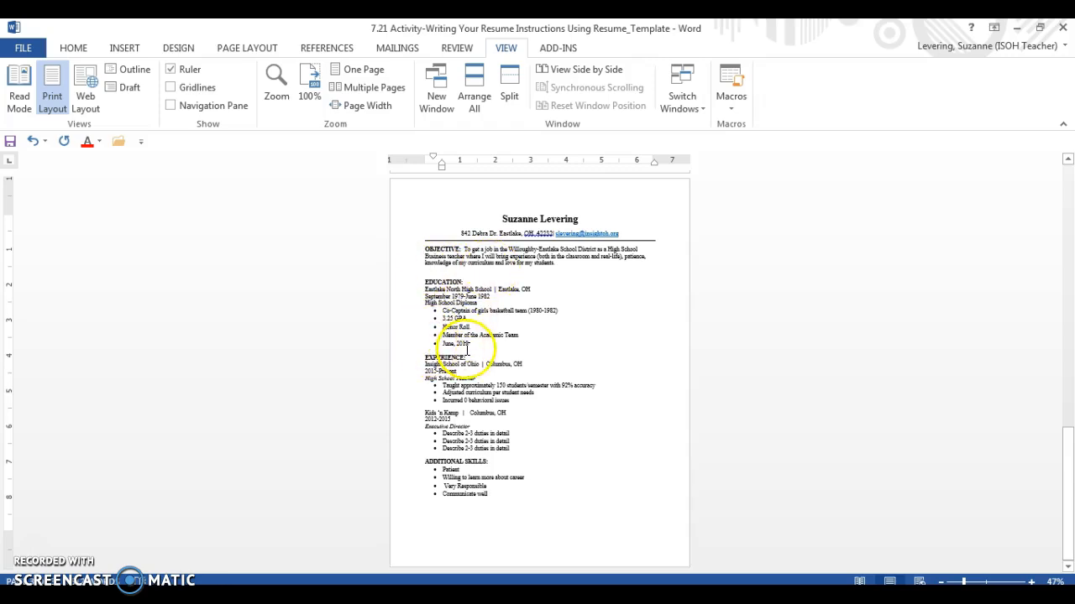
# Correct 'nowledge' to 'knowledge' in the objective and delete the blank line before EDUCATION
pyautogui.click(431, 271)
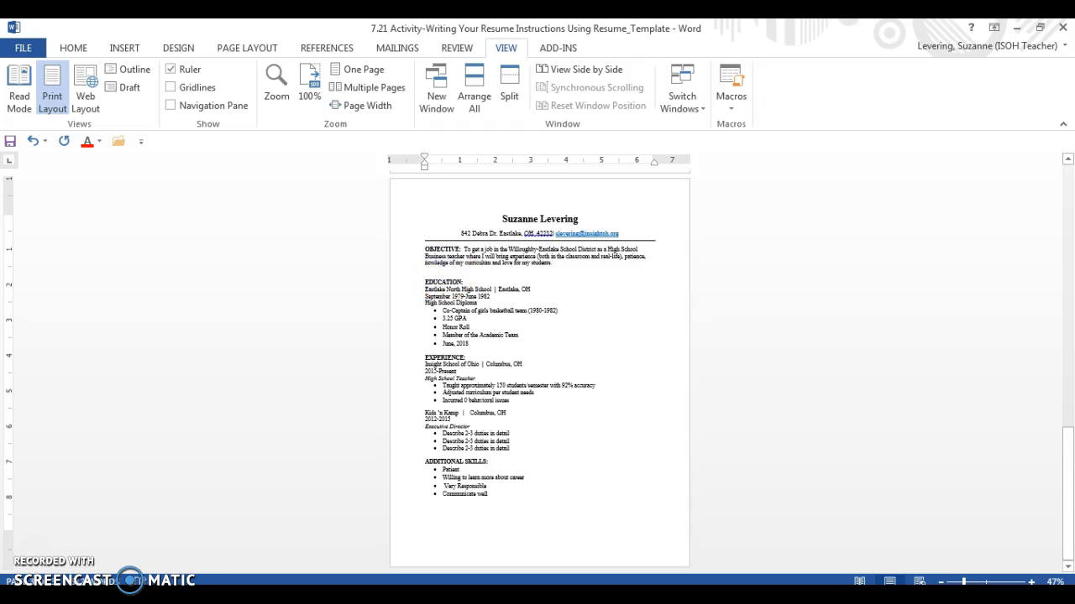
pyautogui.write('k')
pyautogui.click(554, 265)
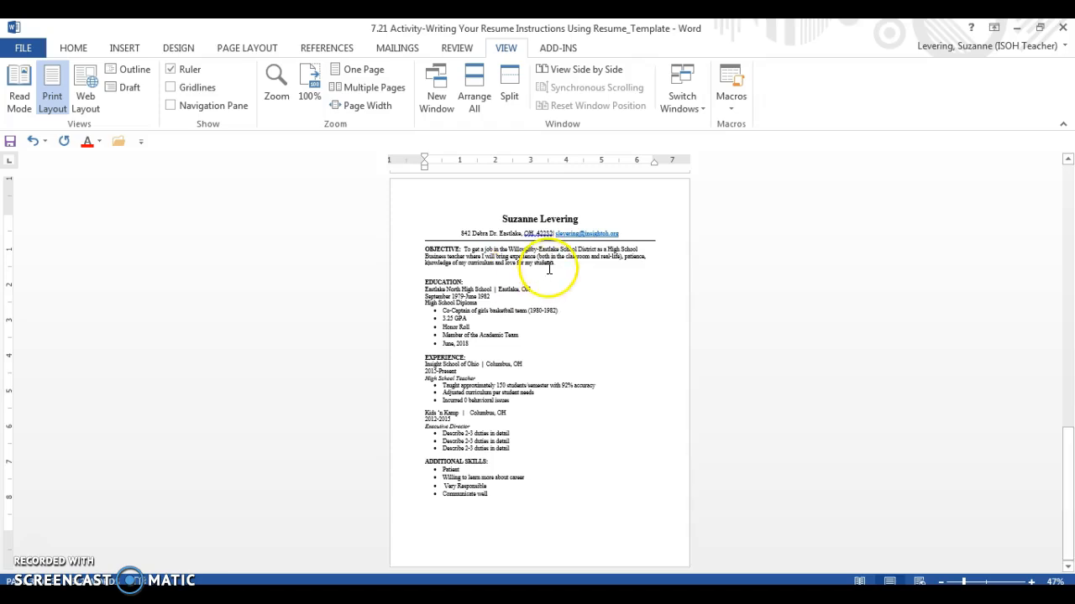
pyautogui.press('Delete')
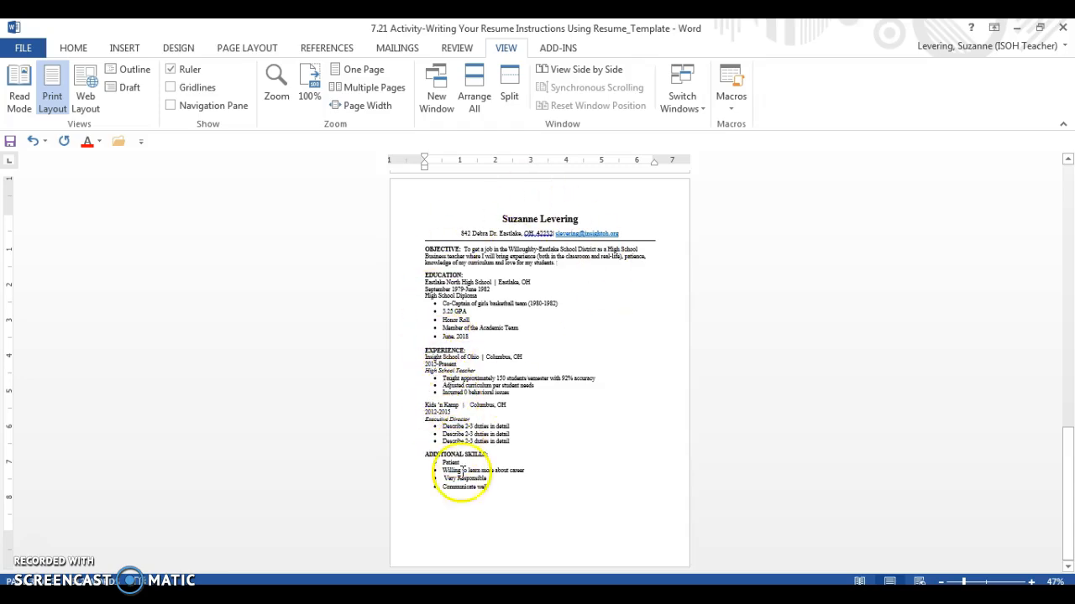
pyautogui.click(74, 48)
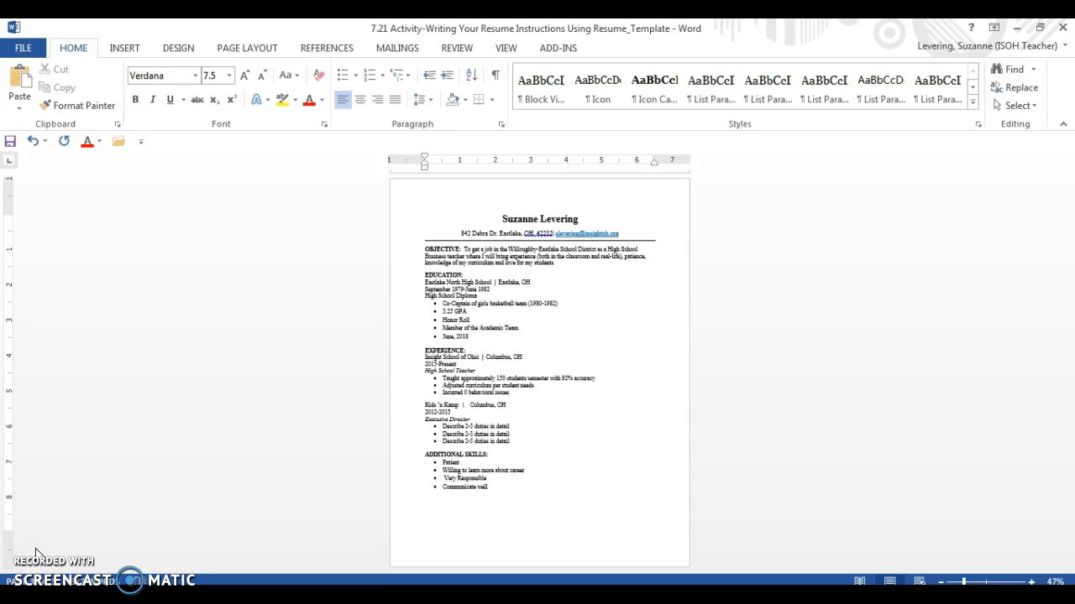
# Spell-check the resume, ignoring 'your' and 'Name_Resume_Date' and changing 'dropbox' to 'drop box', then view File Info
pyautogui.click(458, 49)
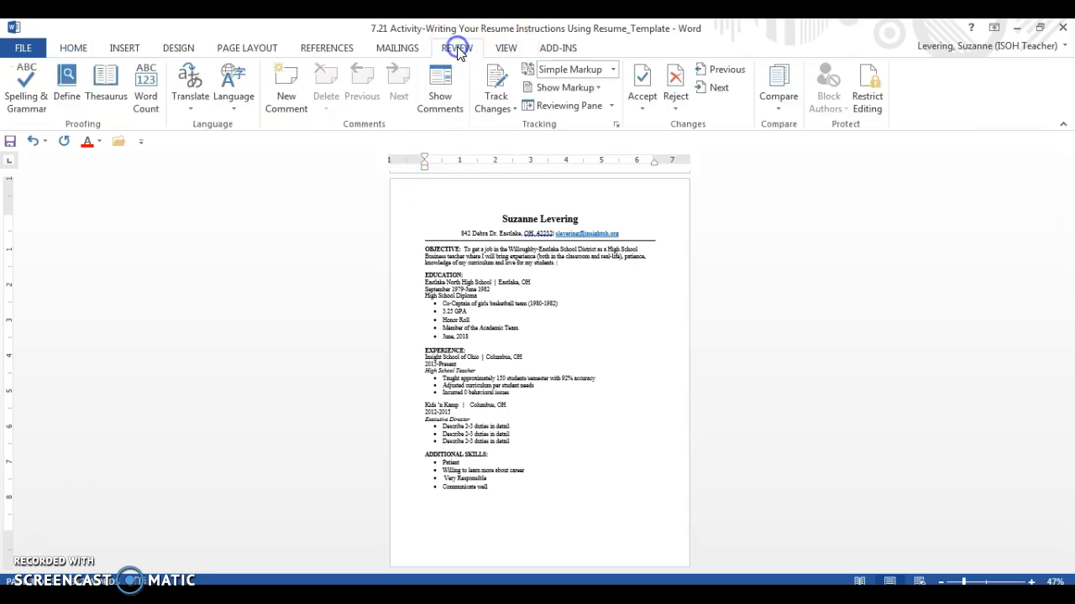
pyautogui.click(17, 85)
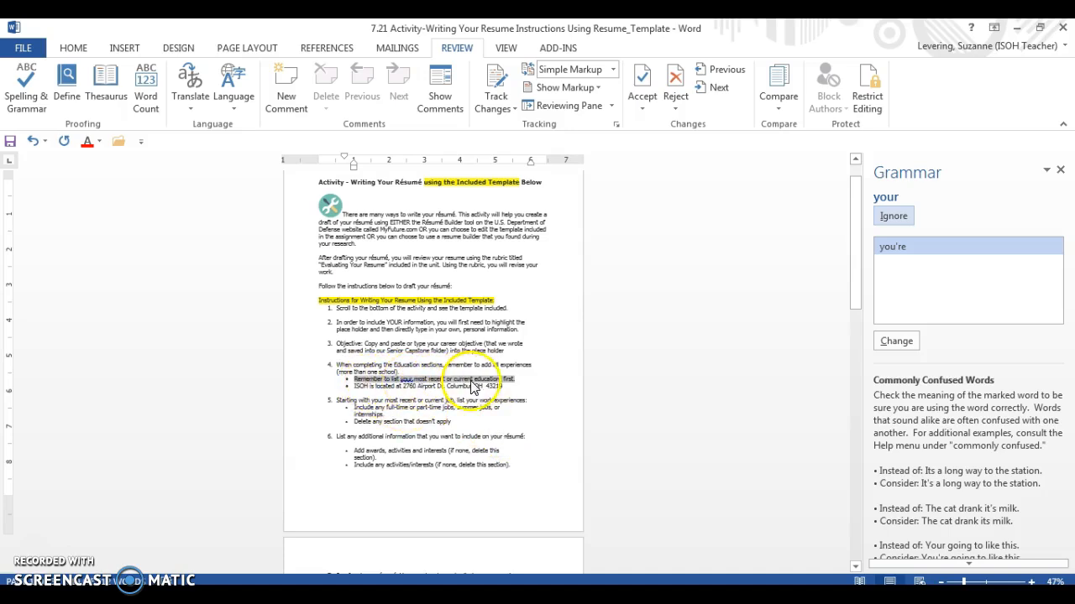
pyautogui.click(892, 216)
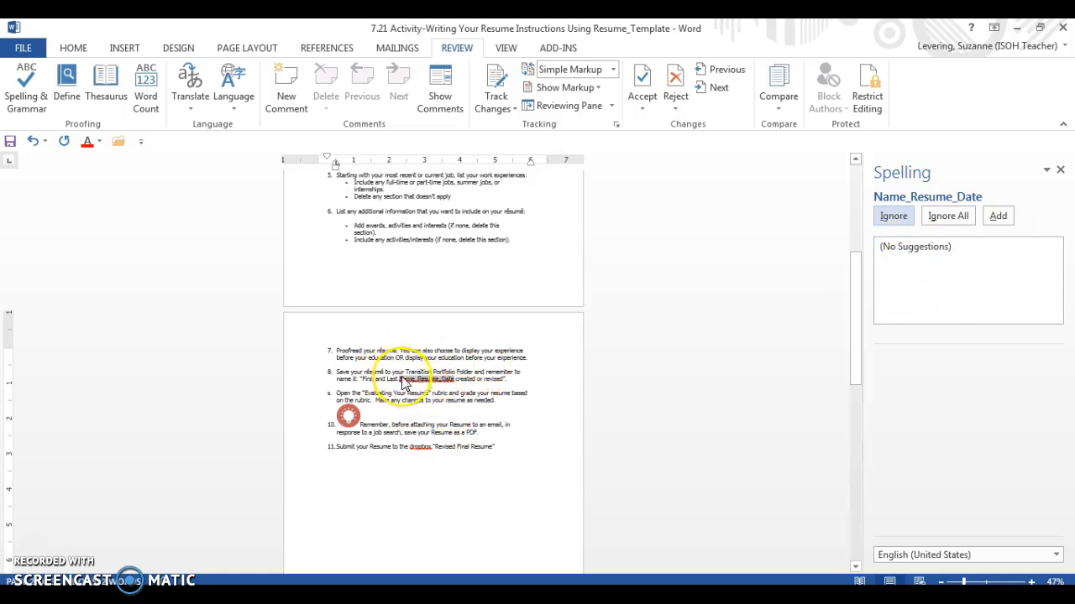
pyautogui.click(897, 215)
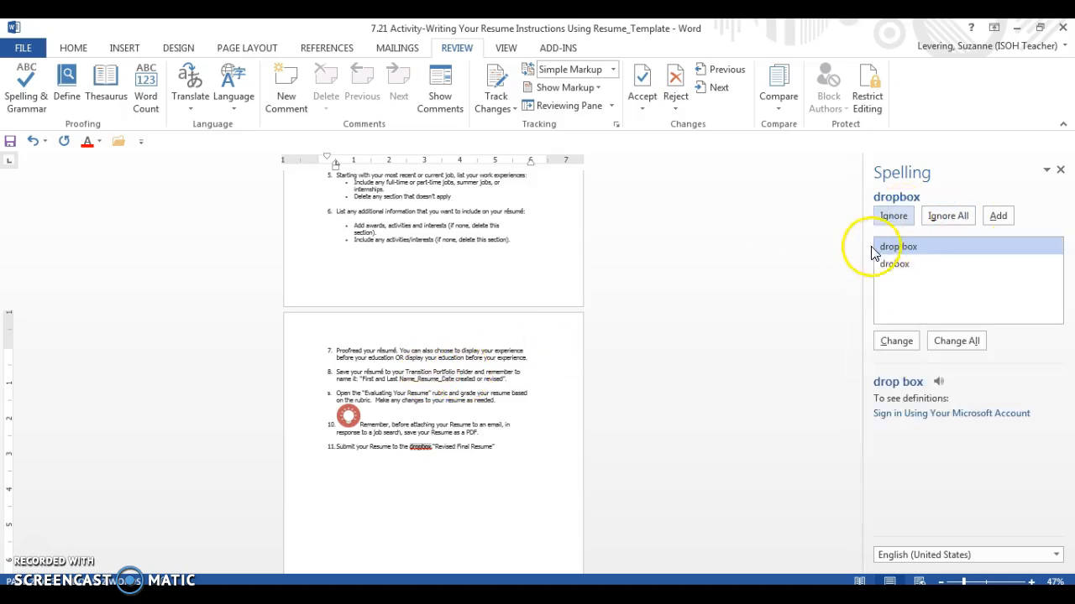
pyautogui.click(895, 246)
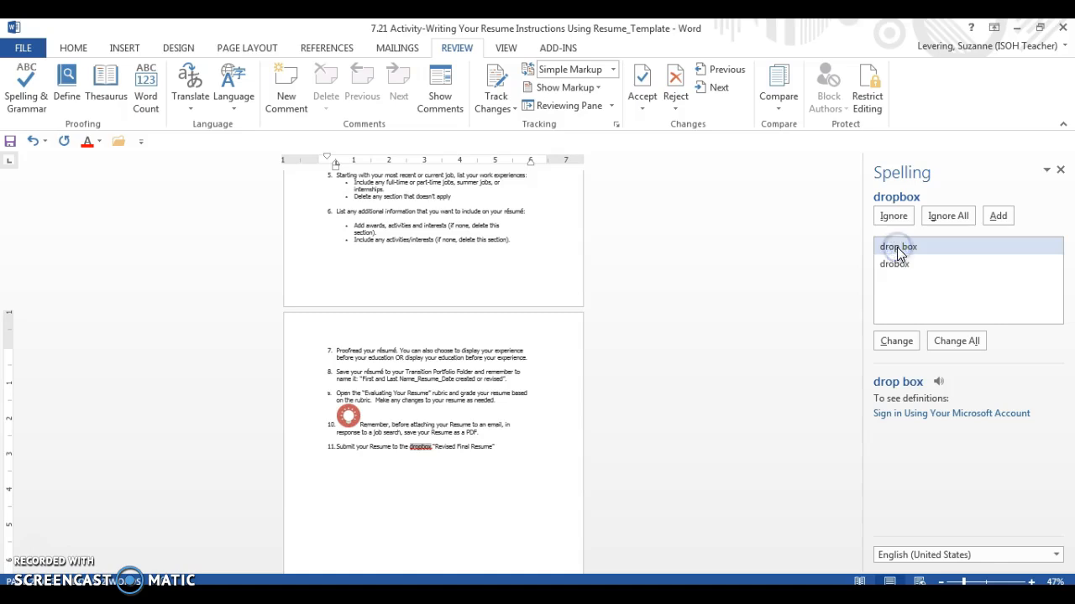
pyautogui.click(896, 341)
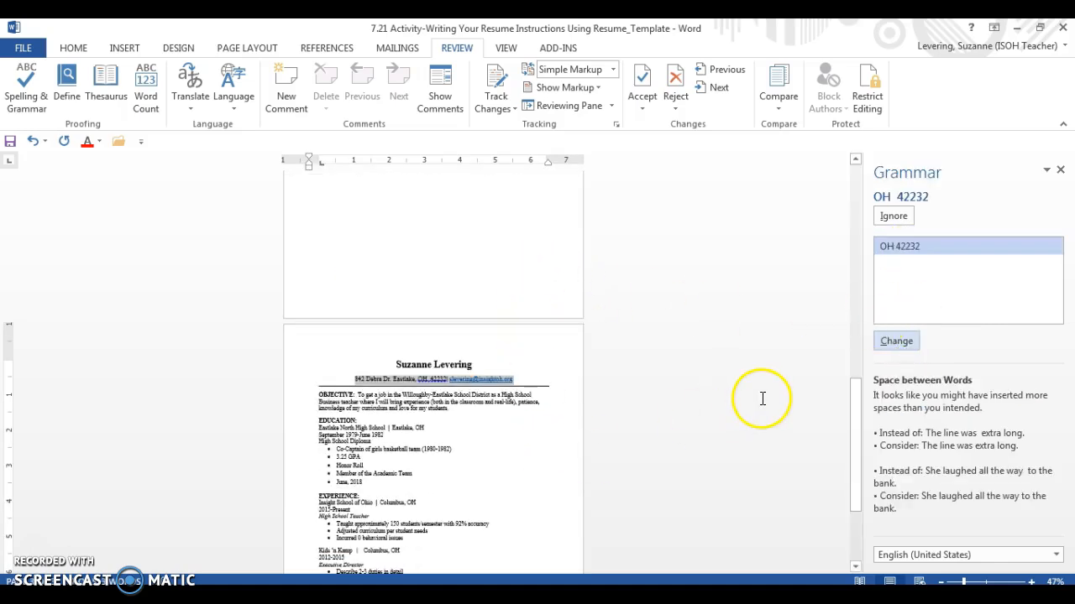
pyautogui.moveTo(858, 412); pyautogui.dragTo(863, 463)
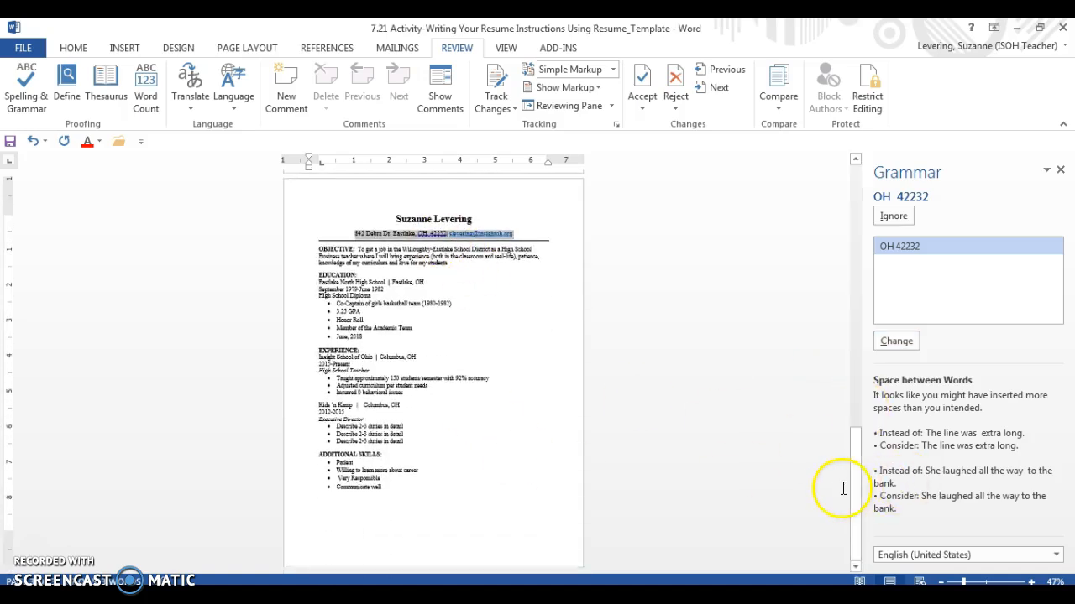
pyautogui.moveTo(858, 509); pyautogui.dragTo(840, 442)
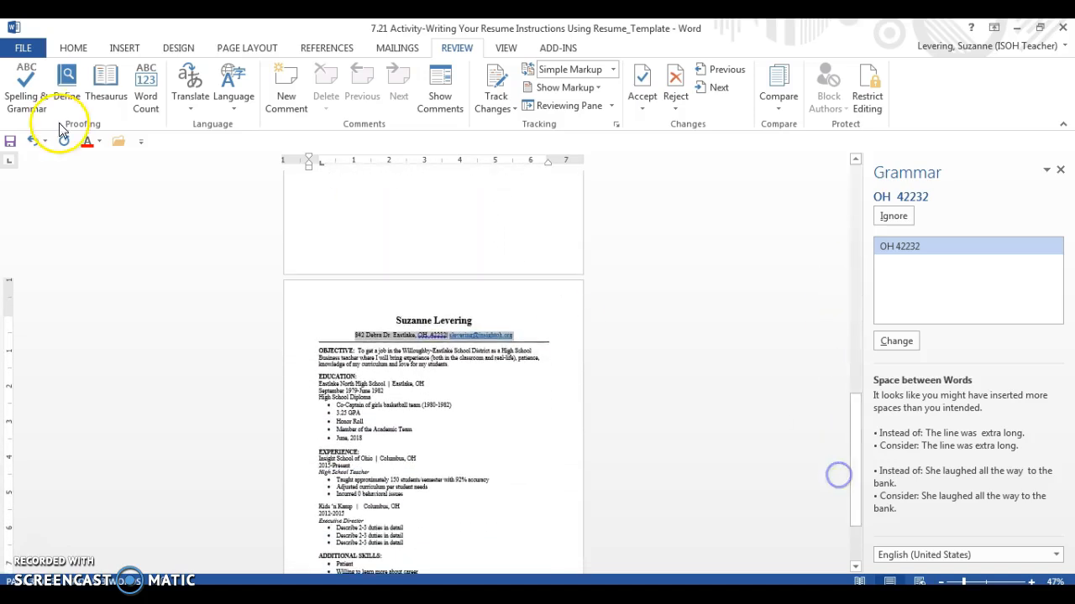
pyautogui.click(25, 48)
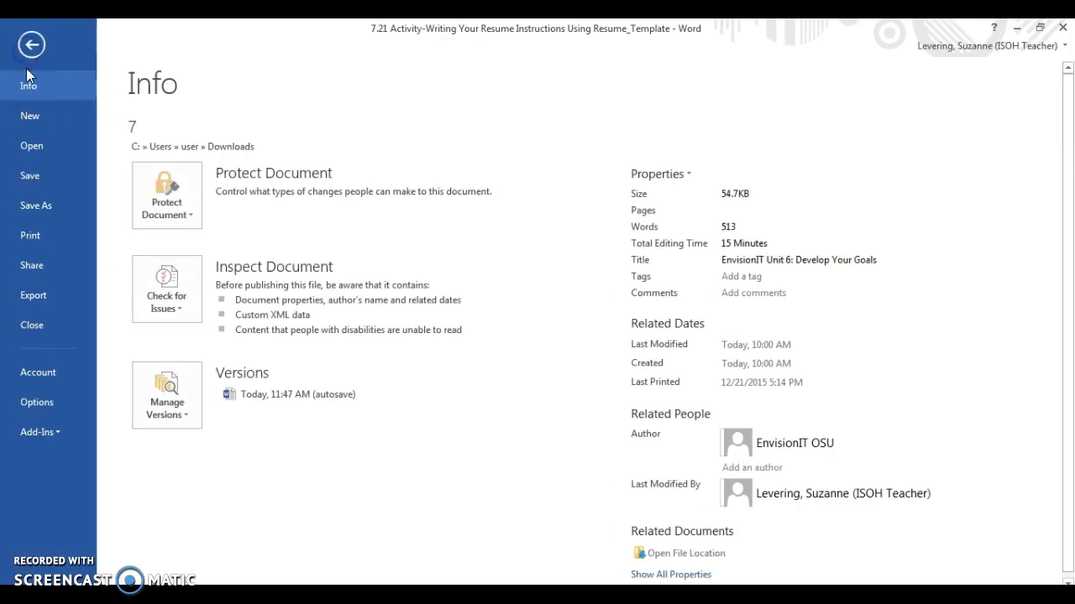
# Save a copy in My Documents named with the owner's full name followed by 'Resume 4-19-2018'
pyautogui.click(43, 206)
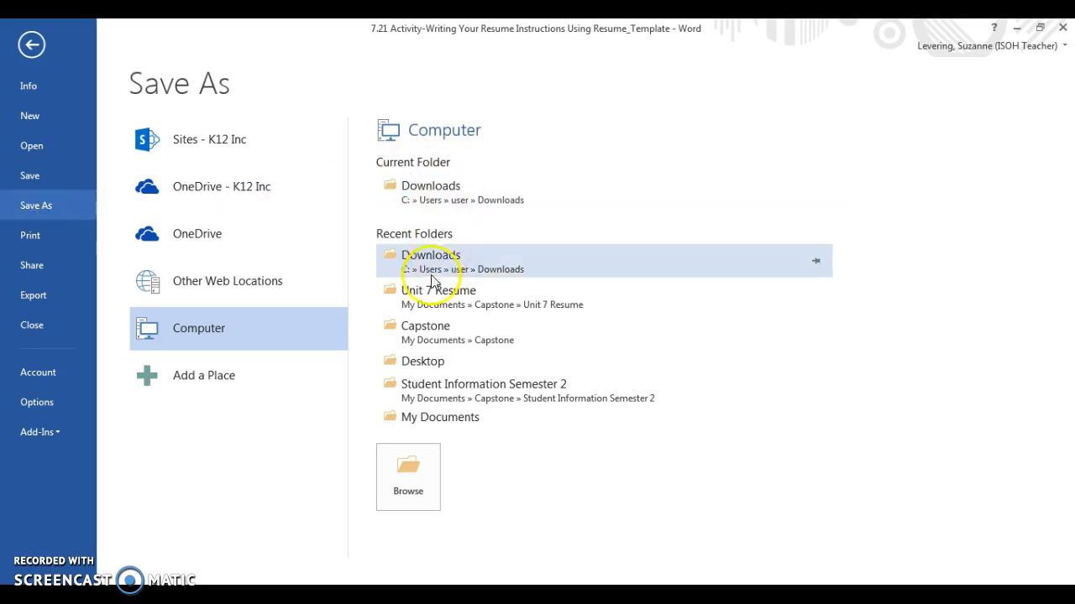
pyautogui.click(448, 418)
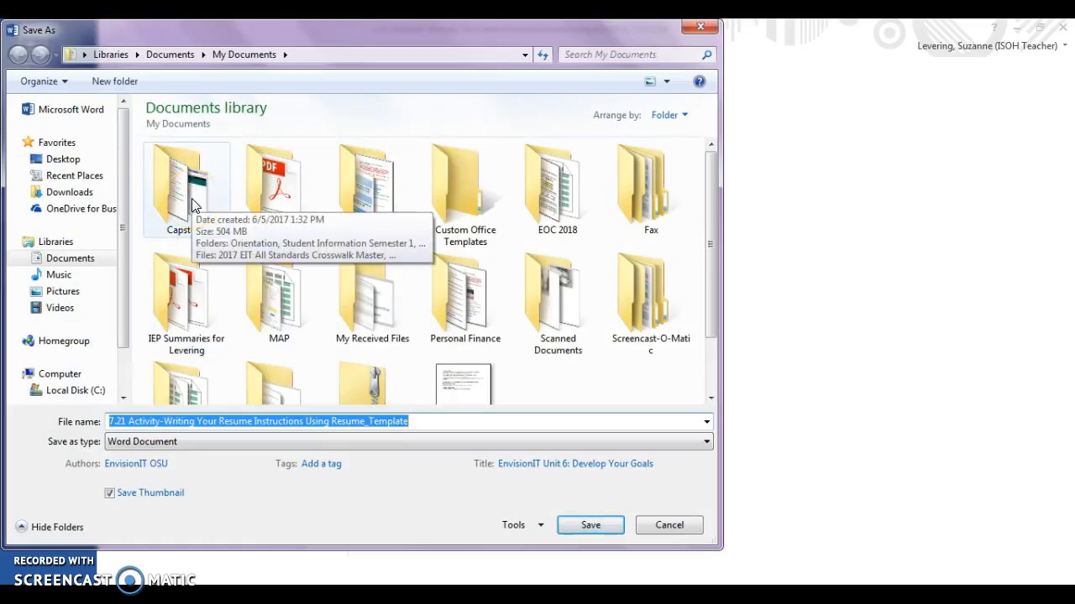
pyautogui.moveTo(409, 422); pyautogui.dragTo(96, 422)
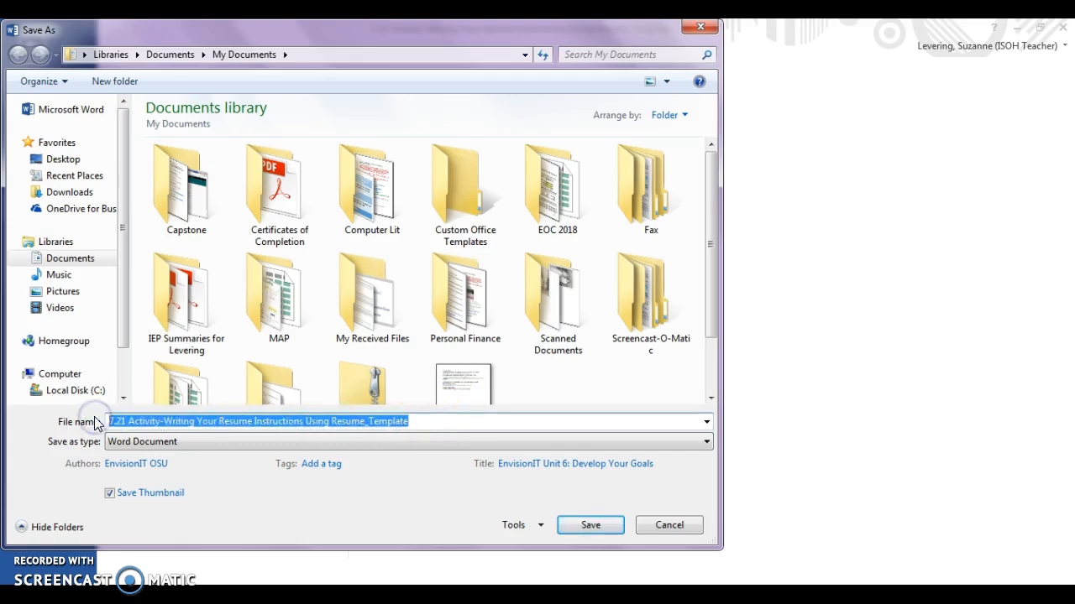
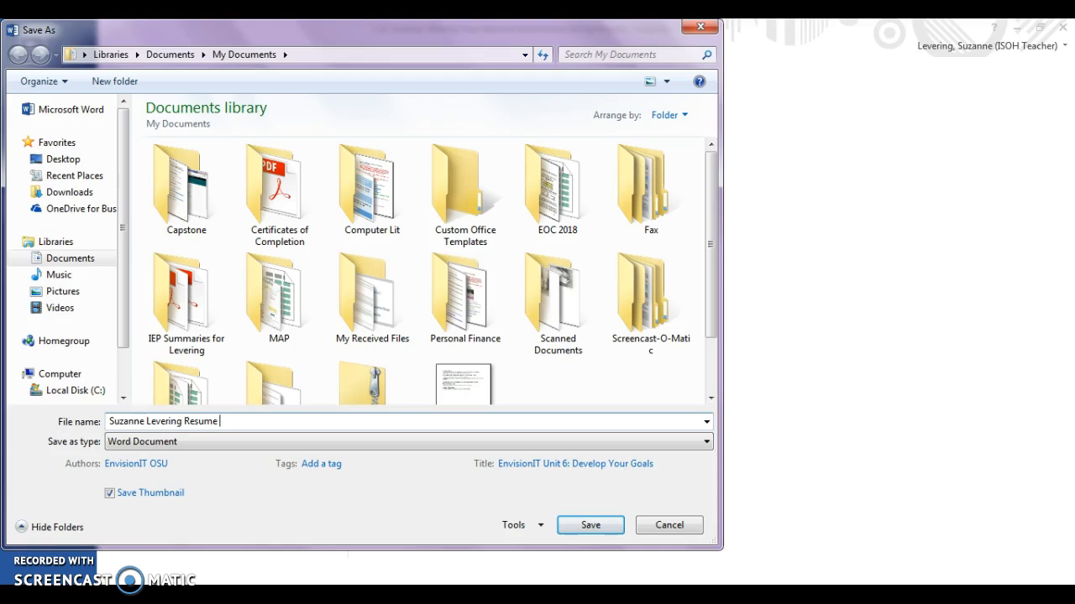
pyautogui.write('4-19-2018')
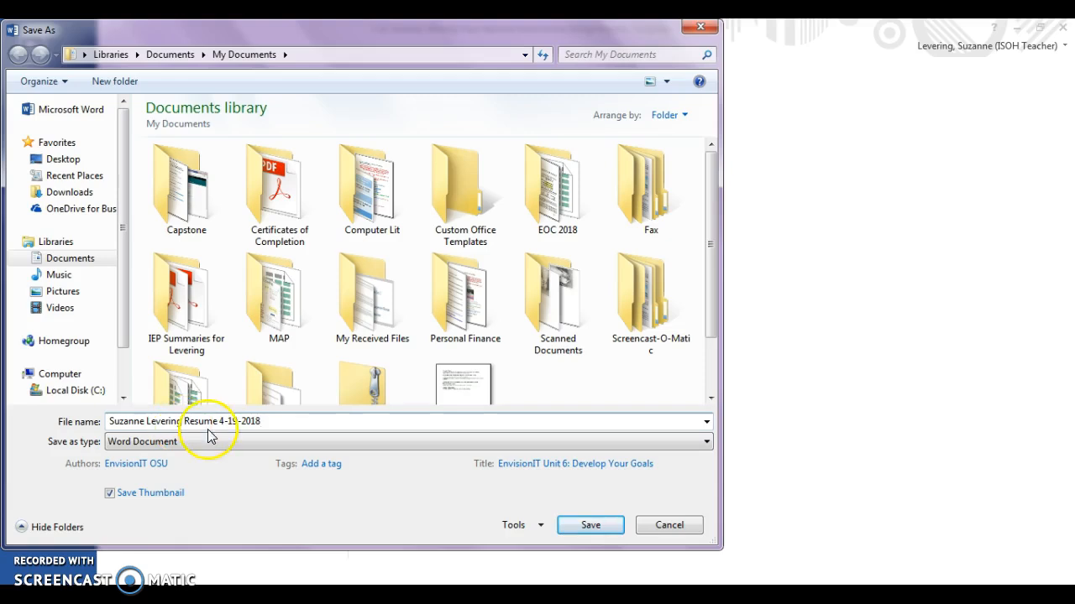
pyautogui.click(576, 528)
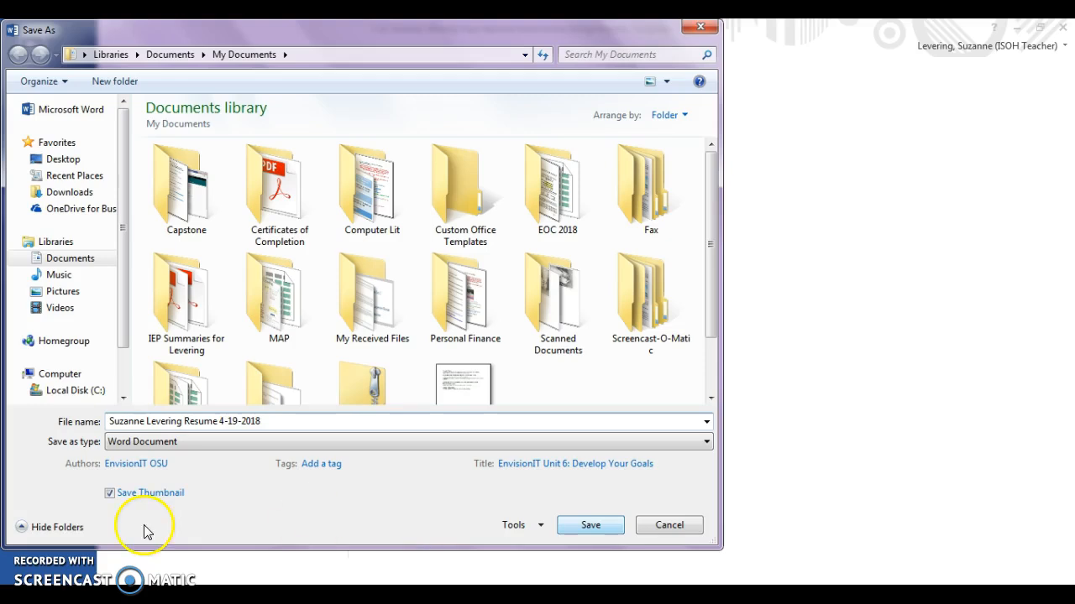